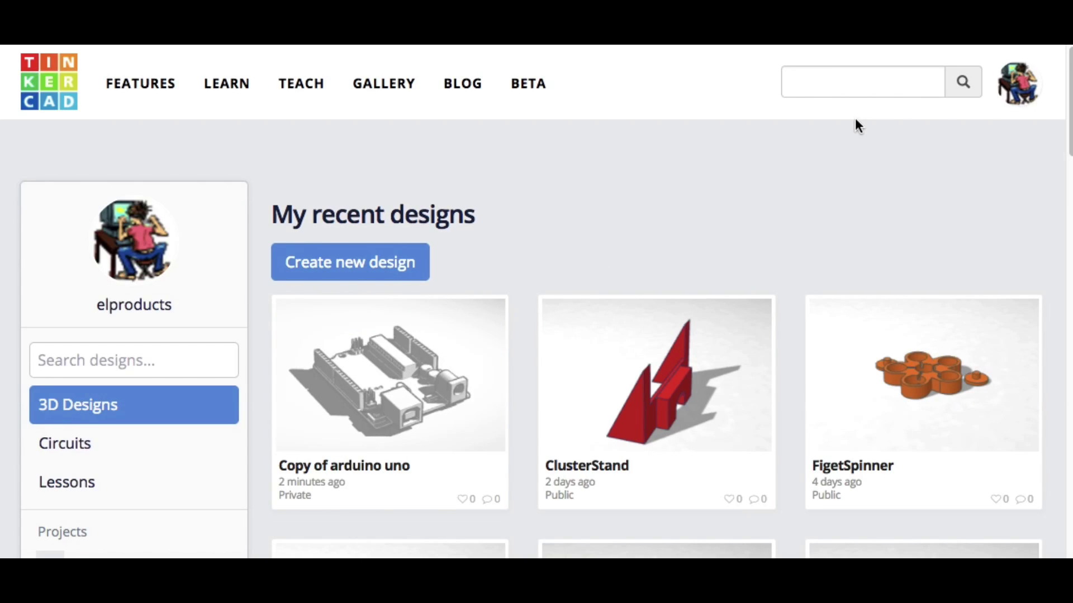
Step: Search Tinkercad for 'arduino'
left_click(817, 86)
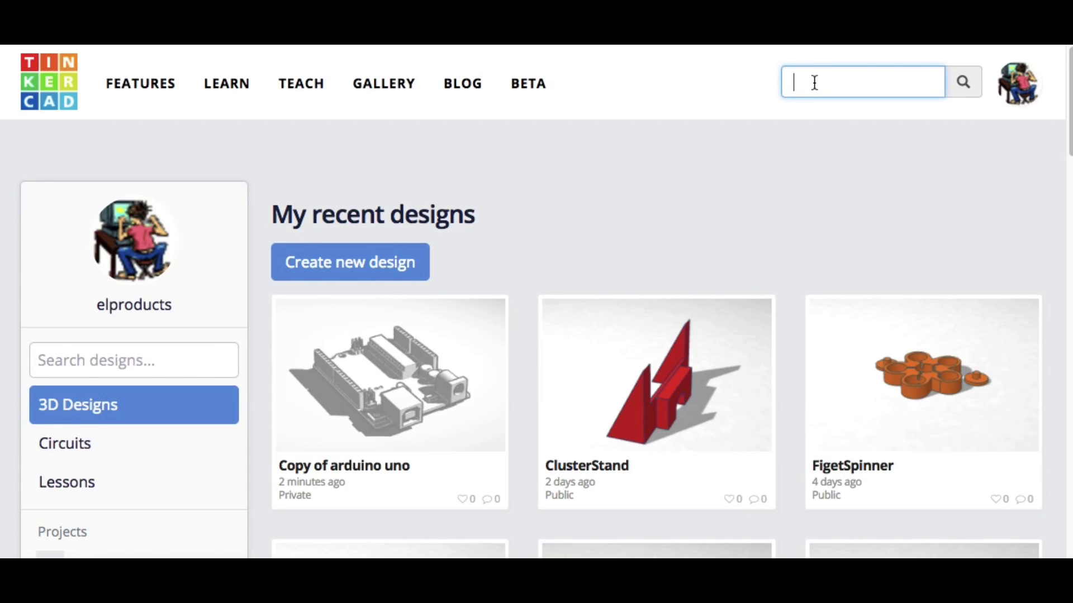
type("arduino")
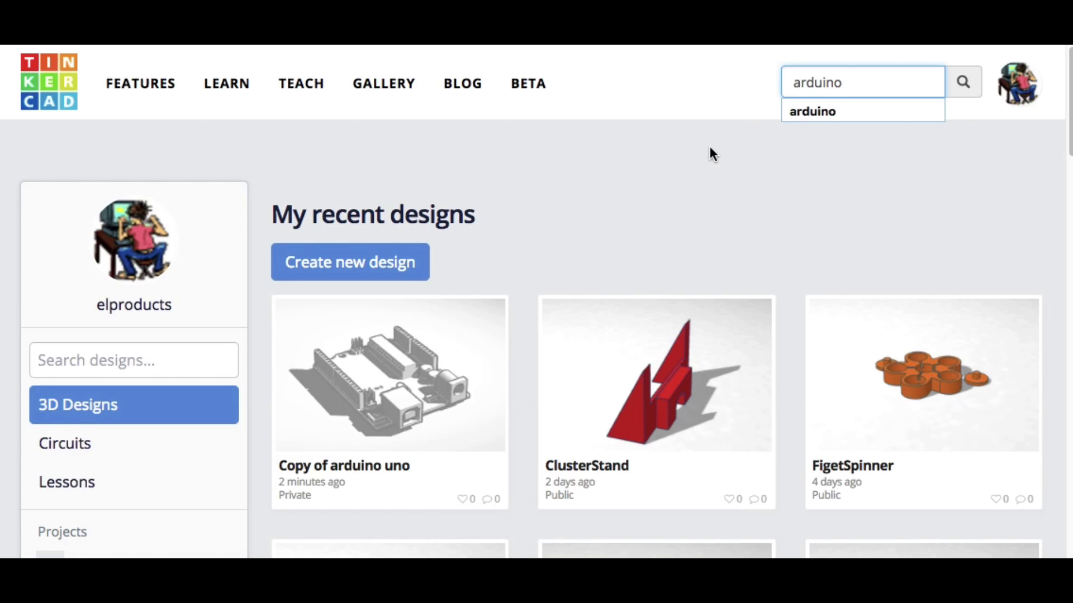
key("Return")
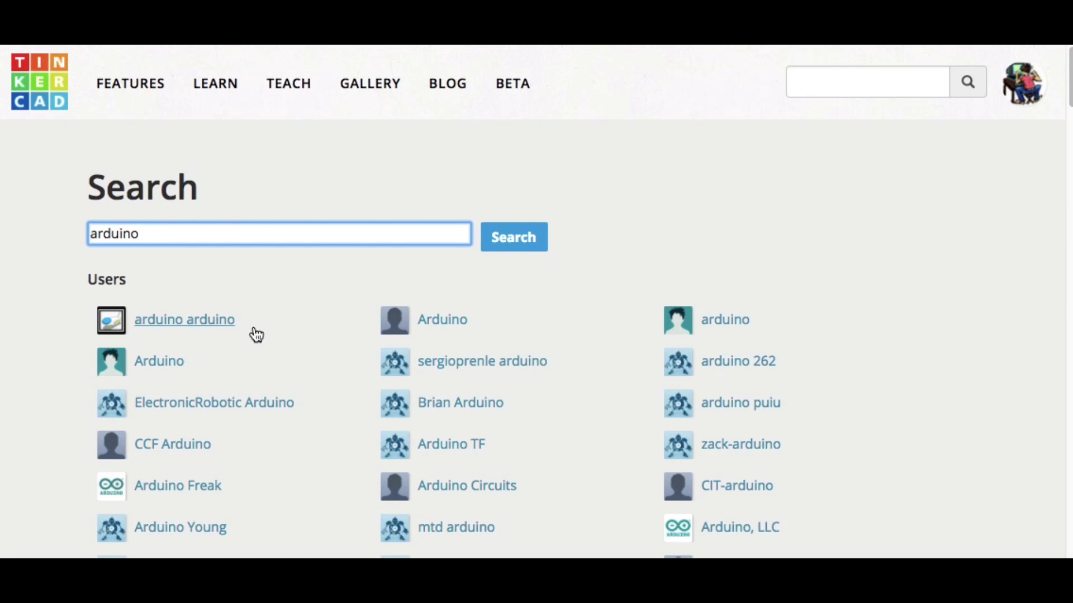
Step: Browse the Users and Things results, including Arduino Case, Arduino Box and Arduino Uno
scroll(319, 328, "down", 1)
scroll(316, 329, "down", 5)
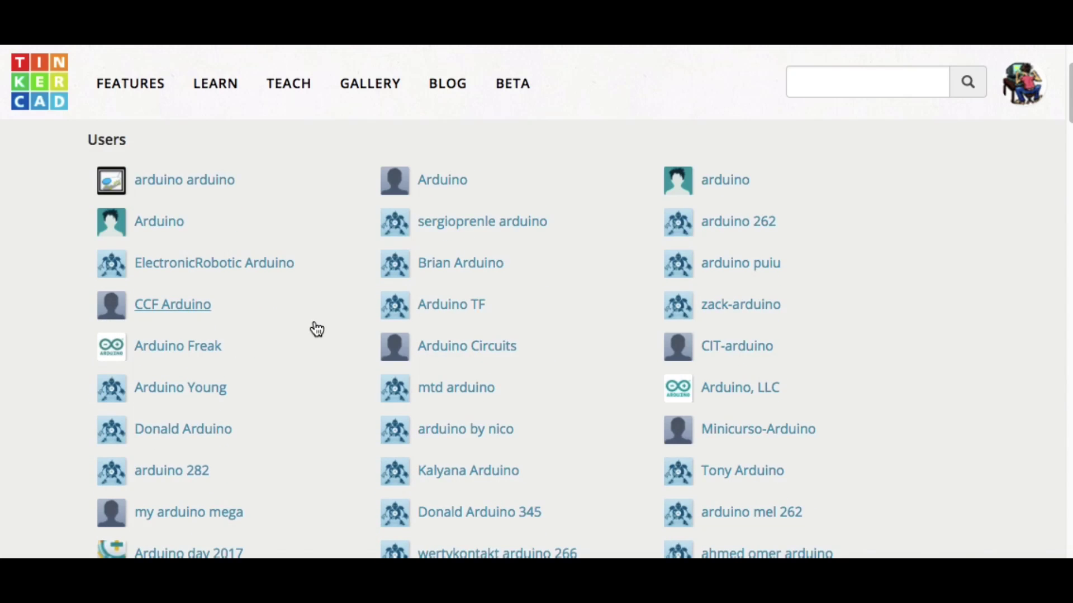
scroll(315, 327, "down", 2)
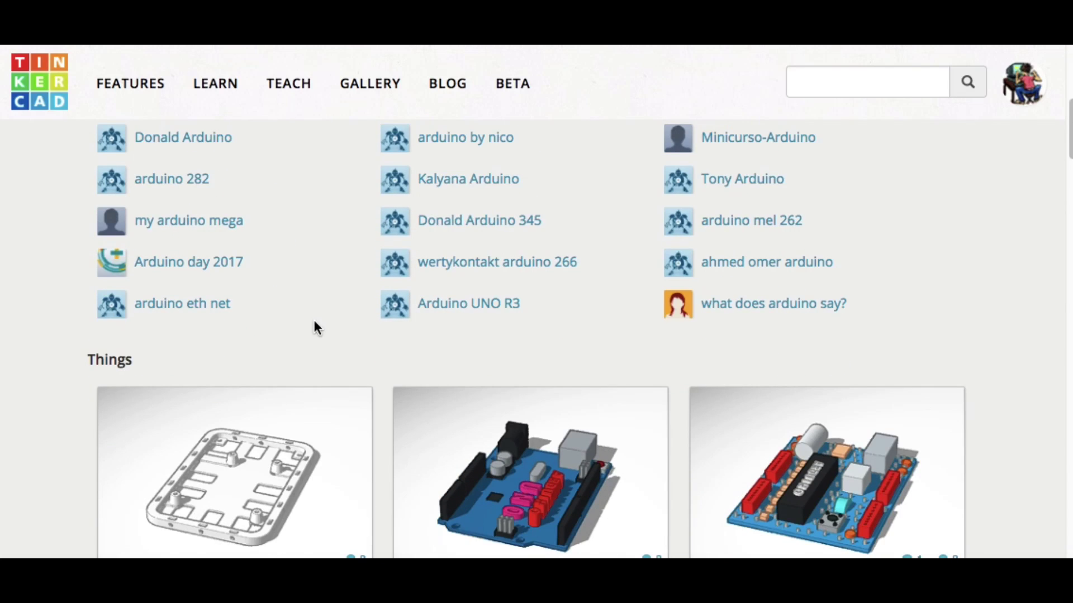
scroll(313, 324, "down", 1)
scroll(314, 323, "down", 3)
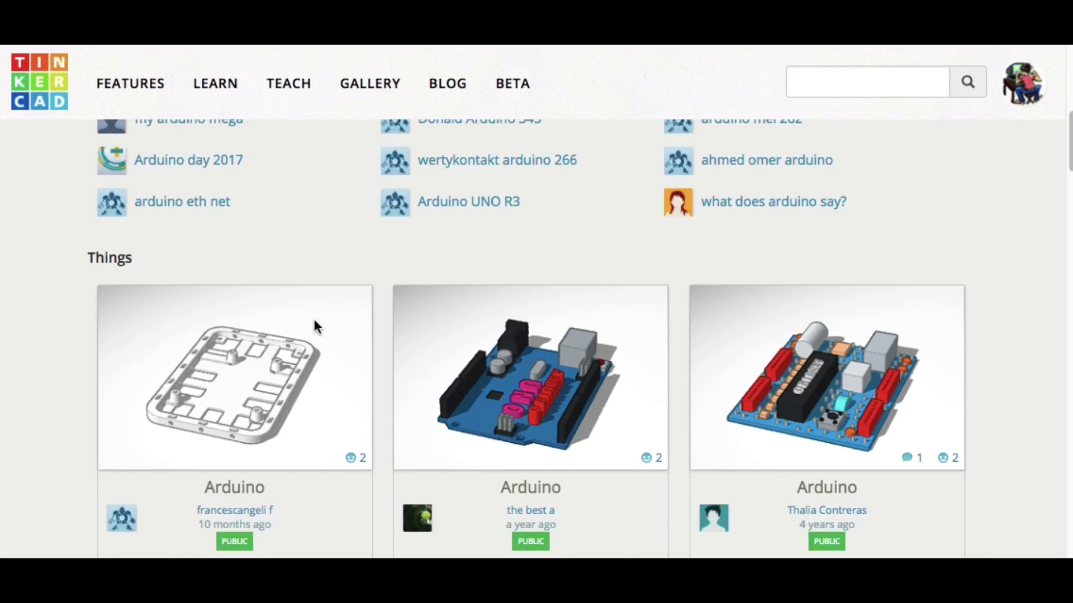
scroll(316, 329, "down", 5)
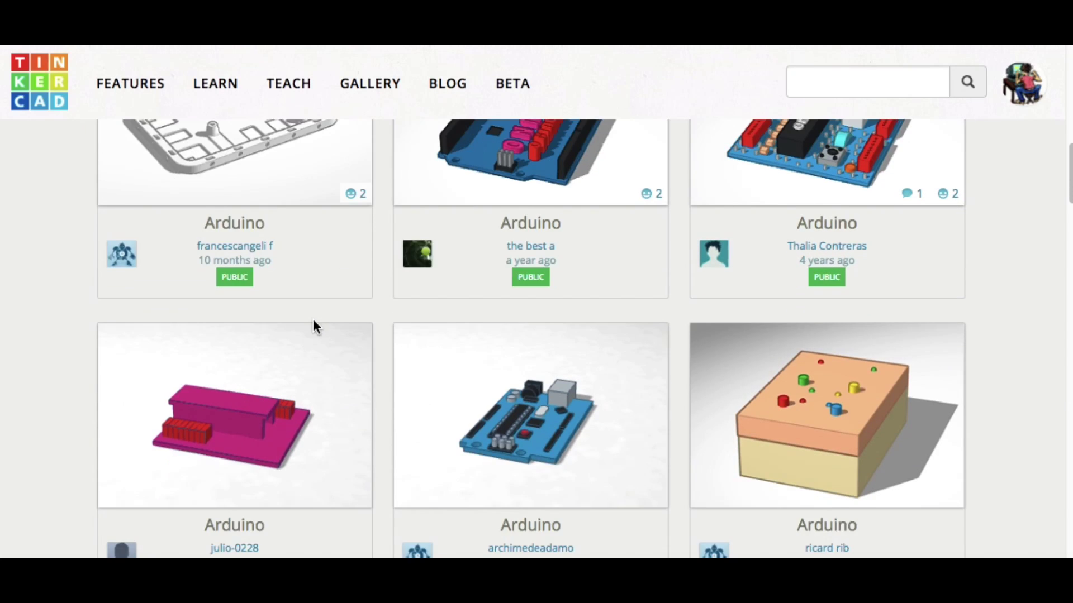
scroll(315, 328, "down", 4)
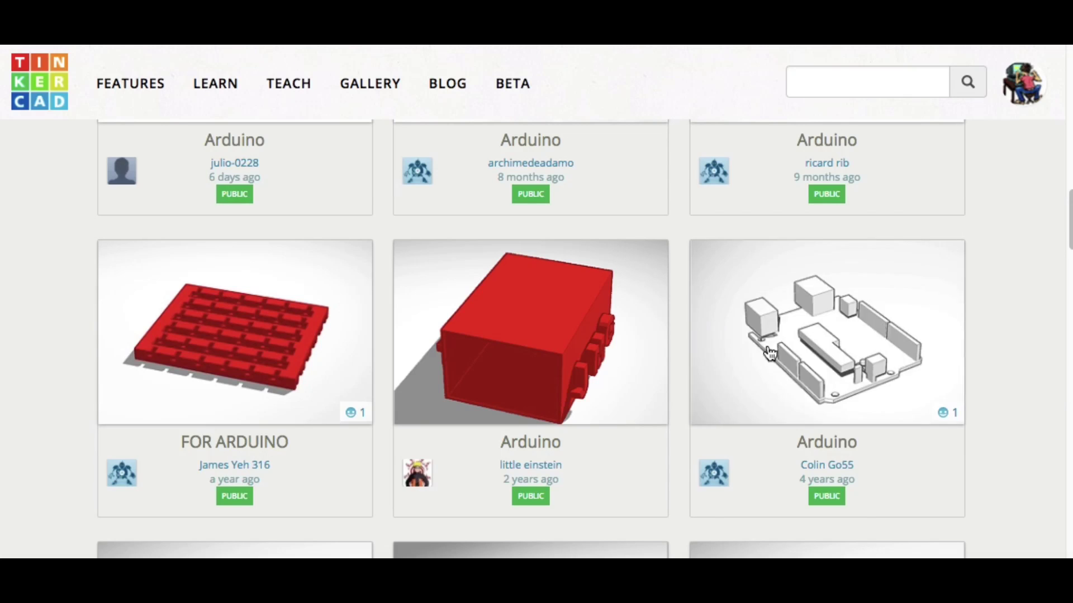
scroll(671, 346, "down", 3)
scroll(671, 346, "down", 11)
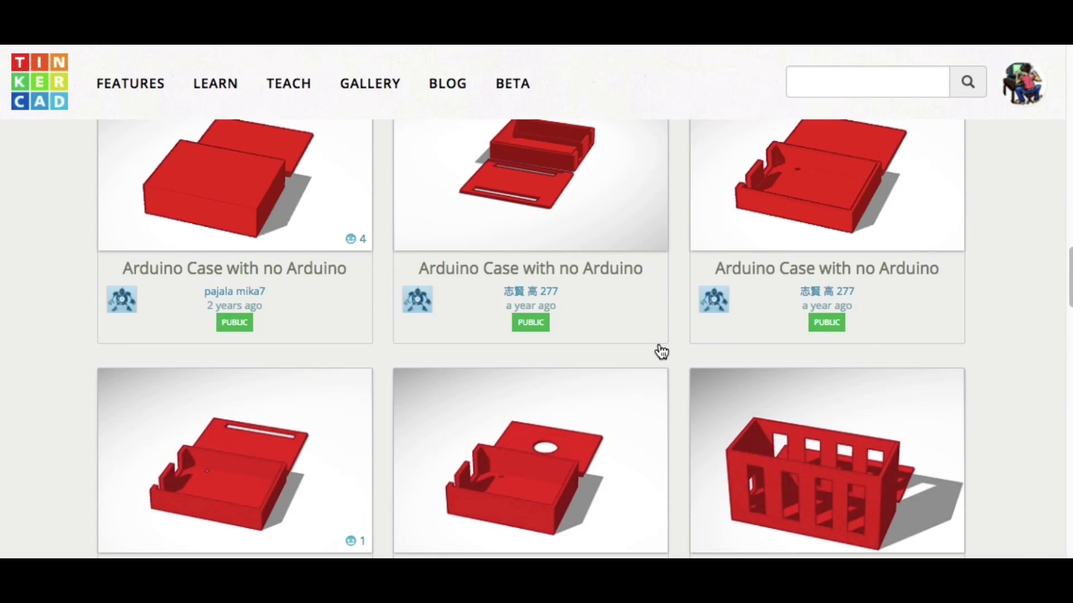
scroll(659, 346, "down", 2)
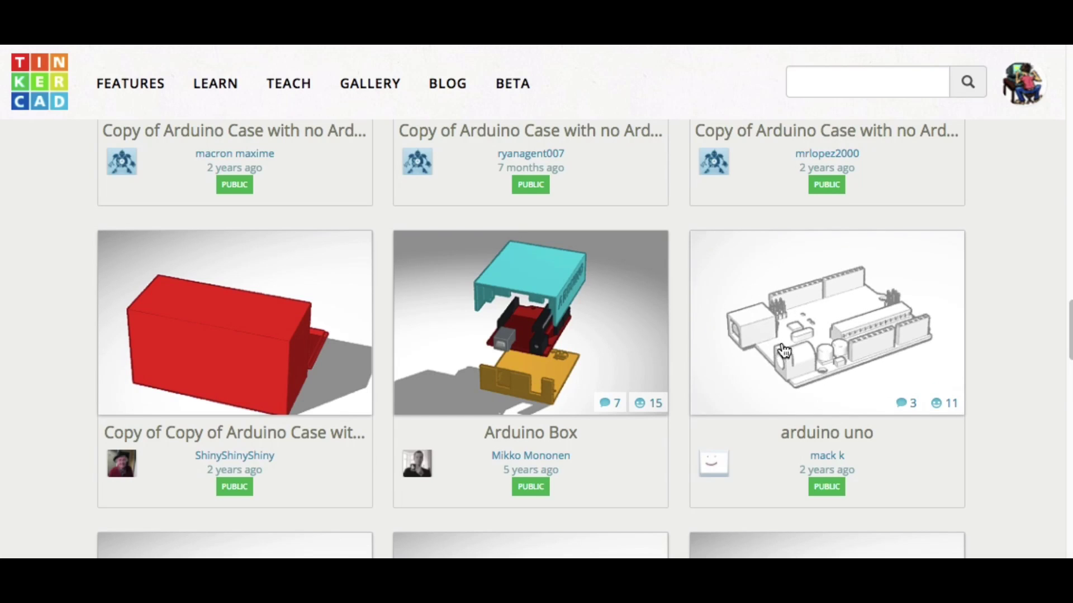
scroll(640, 371, "down", 6)
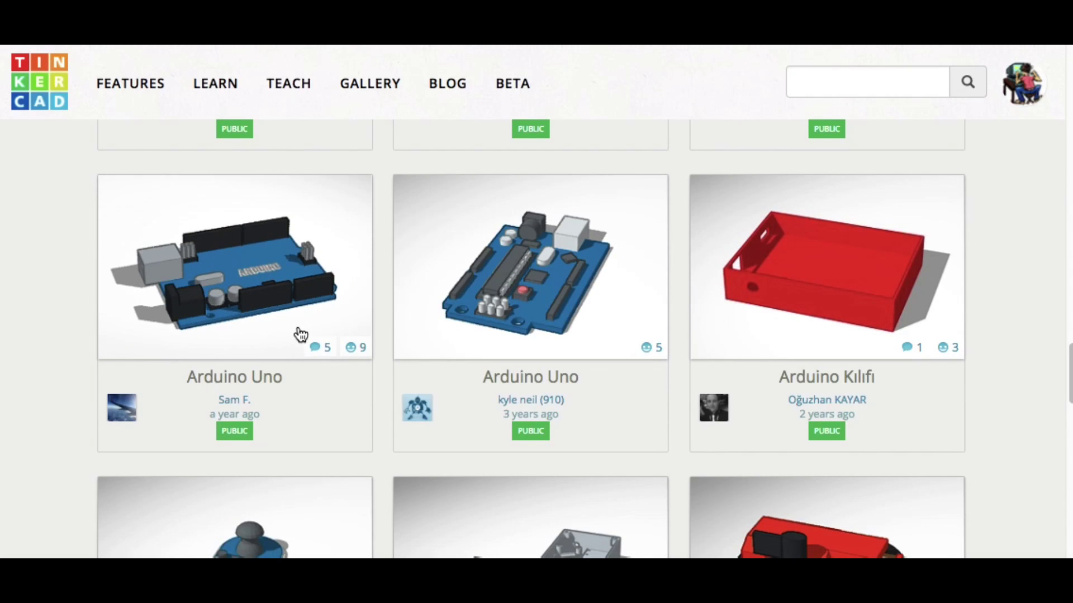
Step: Copy the Arduino Uno design with Copy & Tinker to open it as Copy of Arduino Uno
left_click(268, 302)
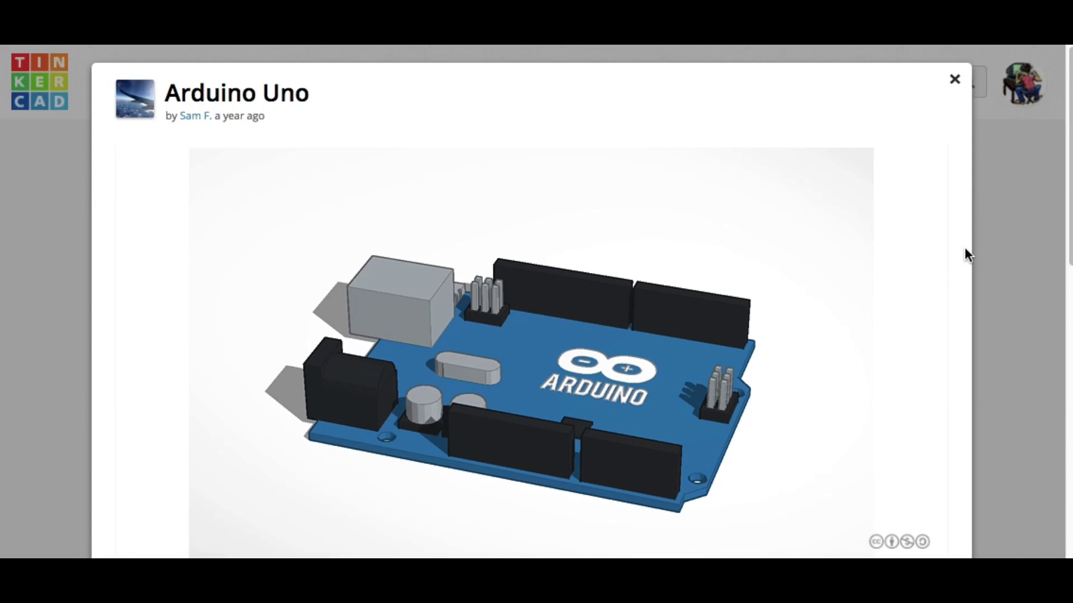
scroll(894, 261, "down", 7)
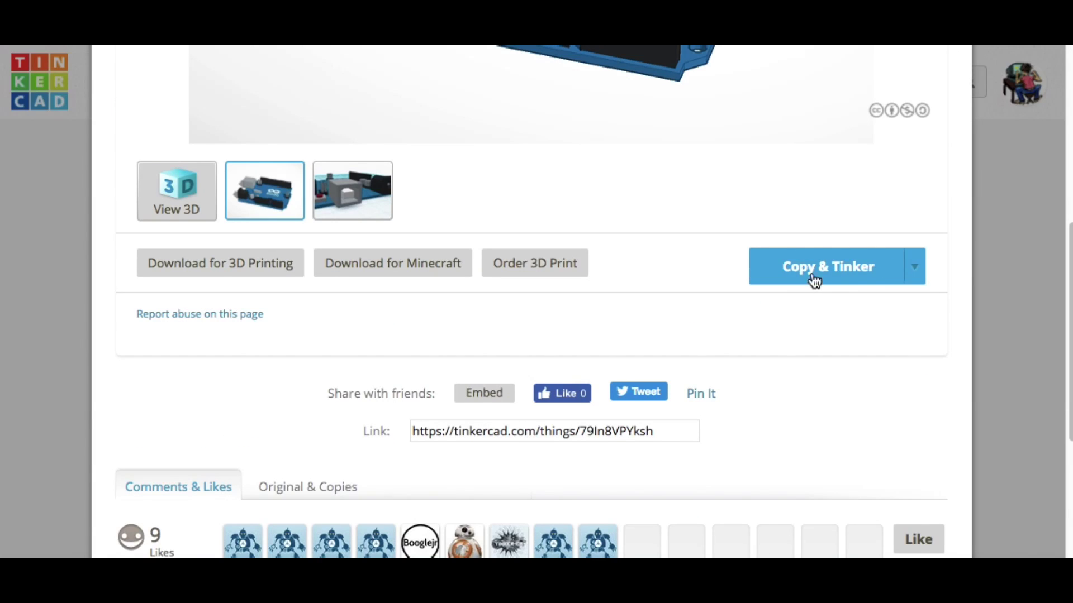
scroll(828, 277, "up", 2)
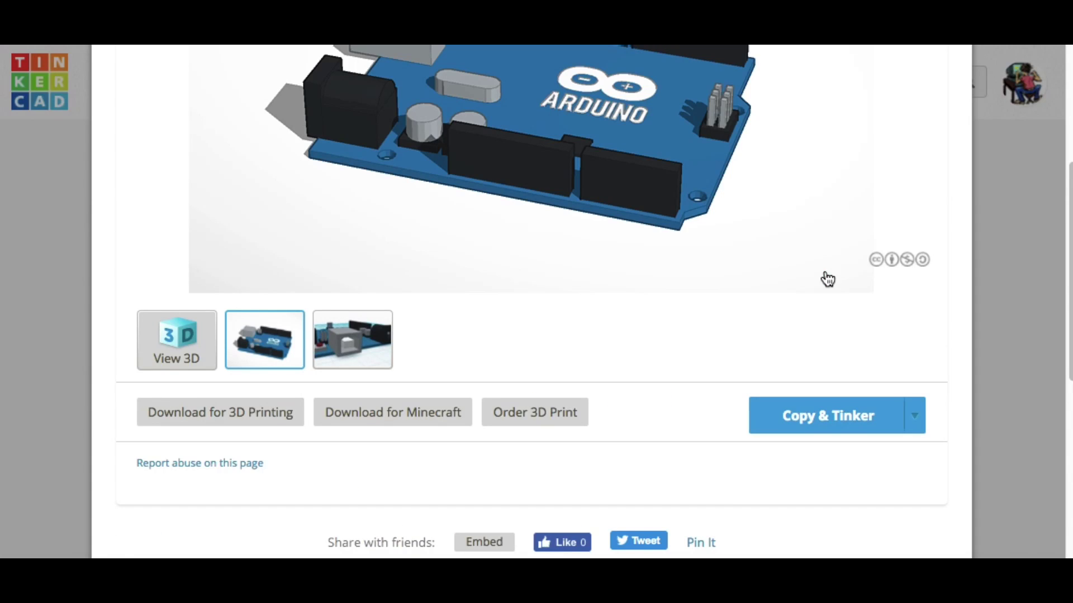
left_click(846, 418)
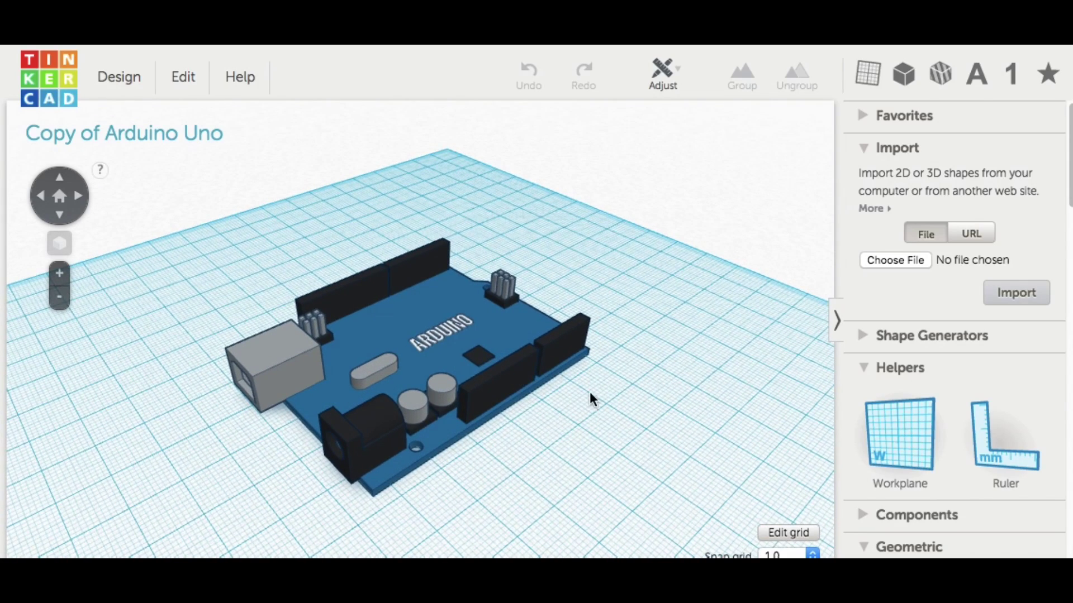
left_click(552, 351)
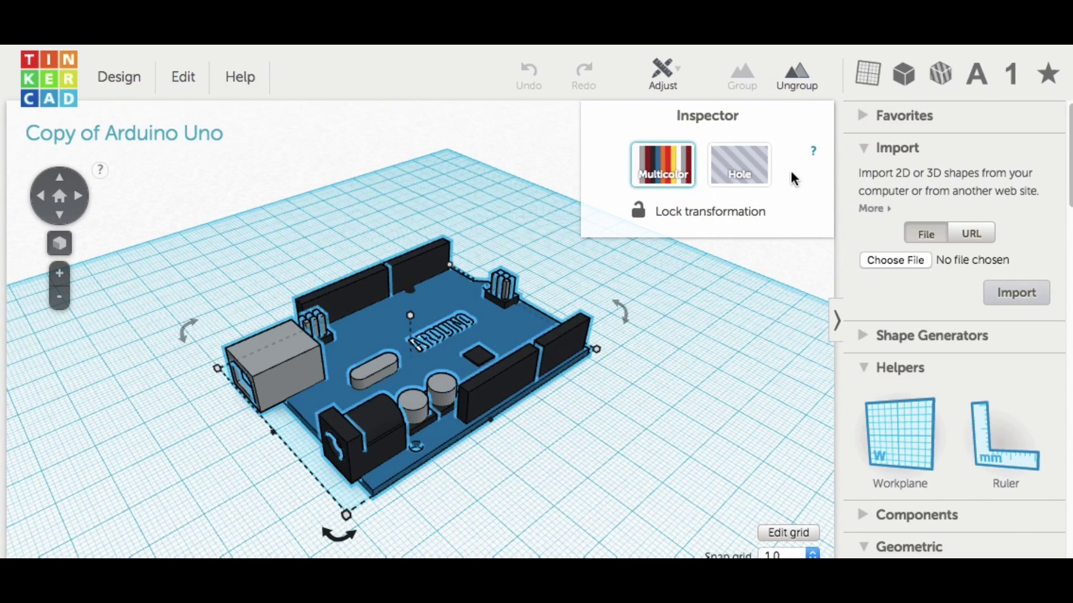
left_click(799, 81)
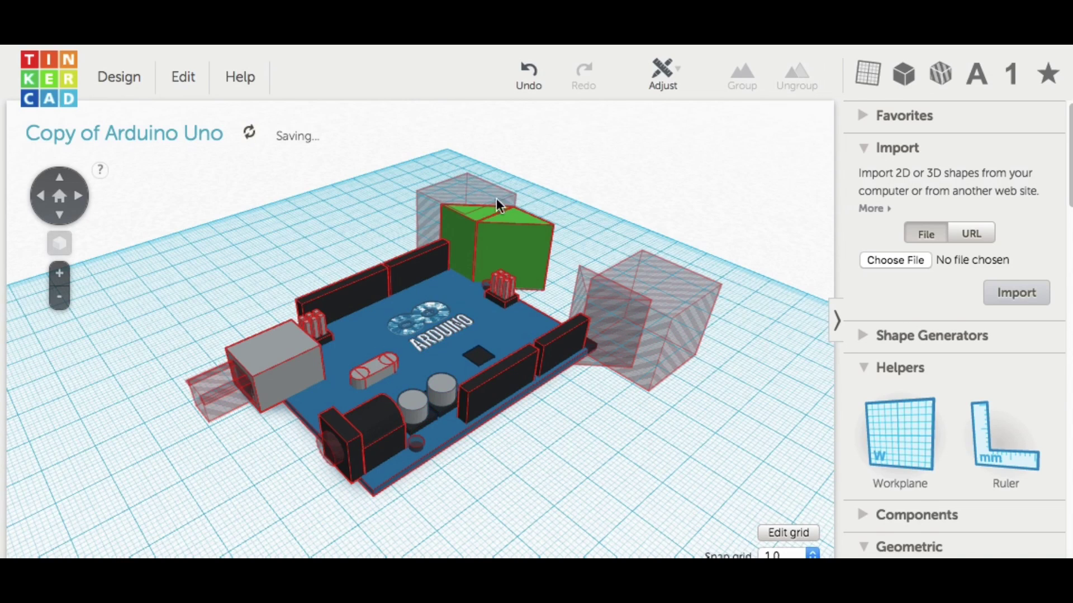
left_click(177, 357)
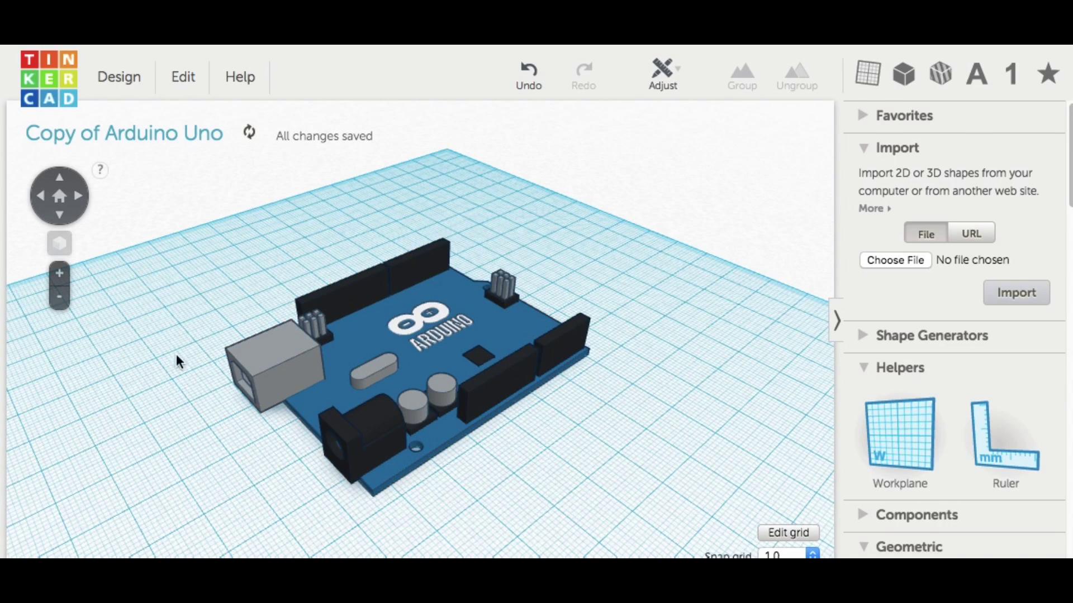
left_click(455, 326)
left_click(794, 81)
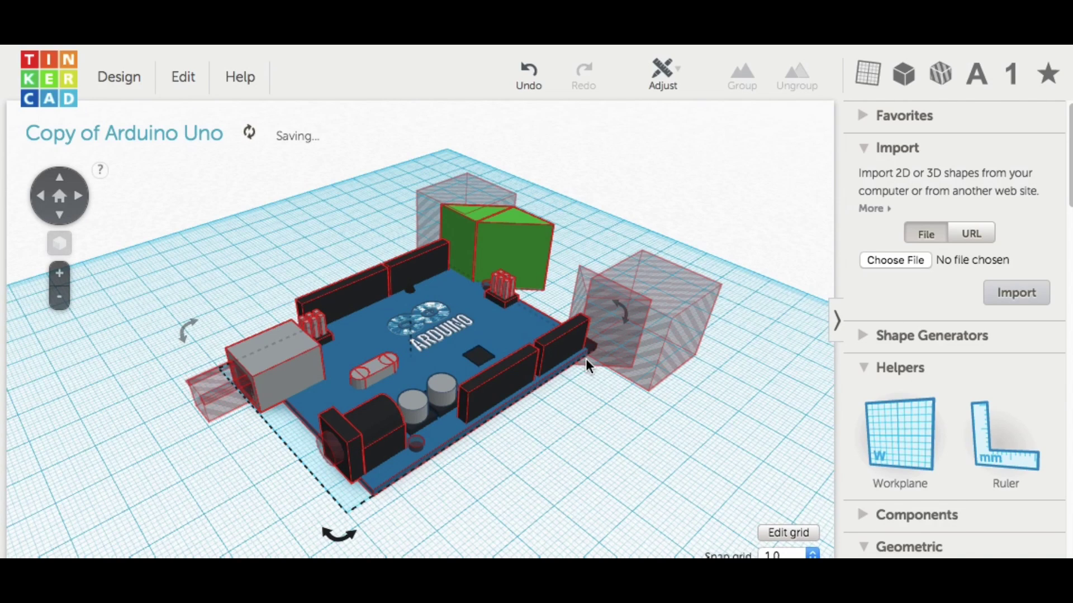
left_click(479, 443)
left_click(533, 68)
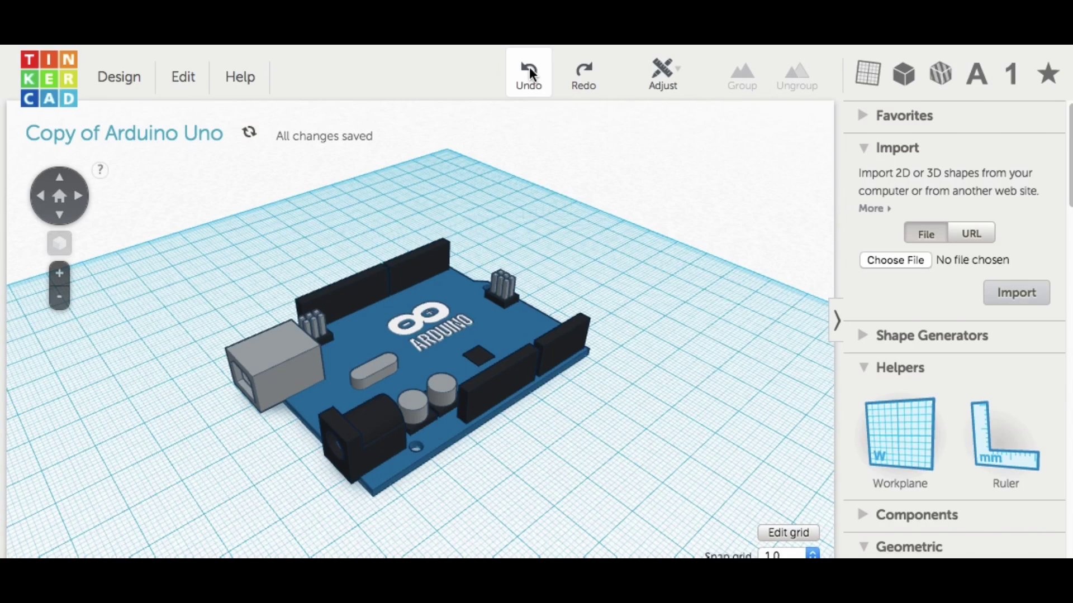
left_click(528, 66)
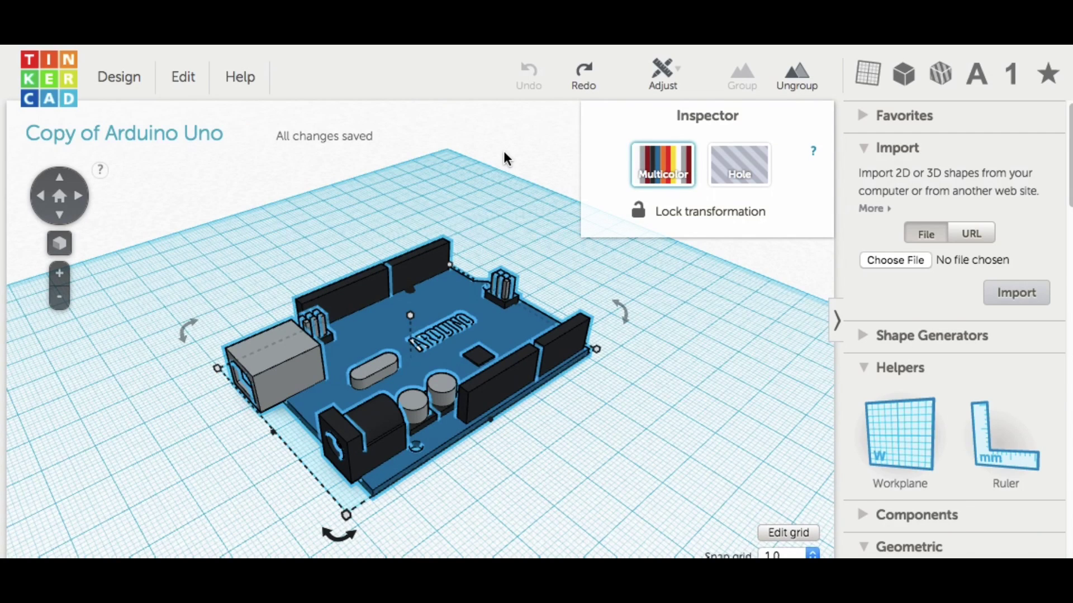
left_click(618, 260)
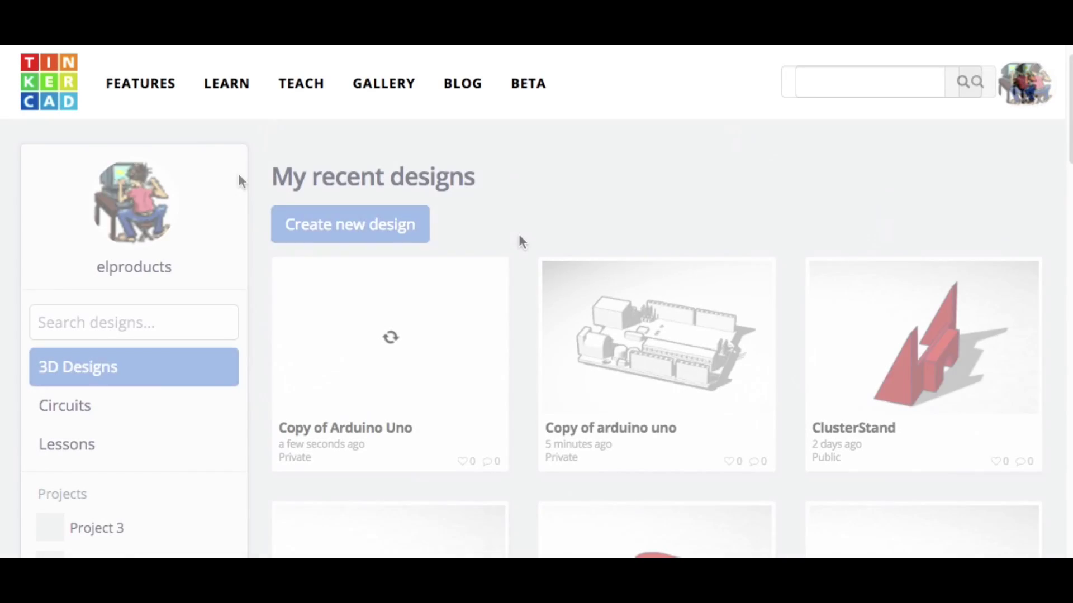
Step: Scroll the 3D Designs dashboard past Copy of Arduino Uno down to the FigetSpinner card
scroll(519, 234, "down", 1)
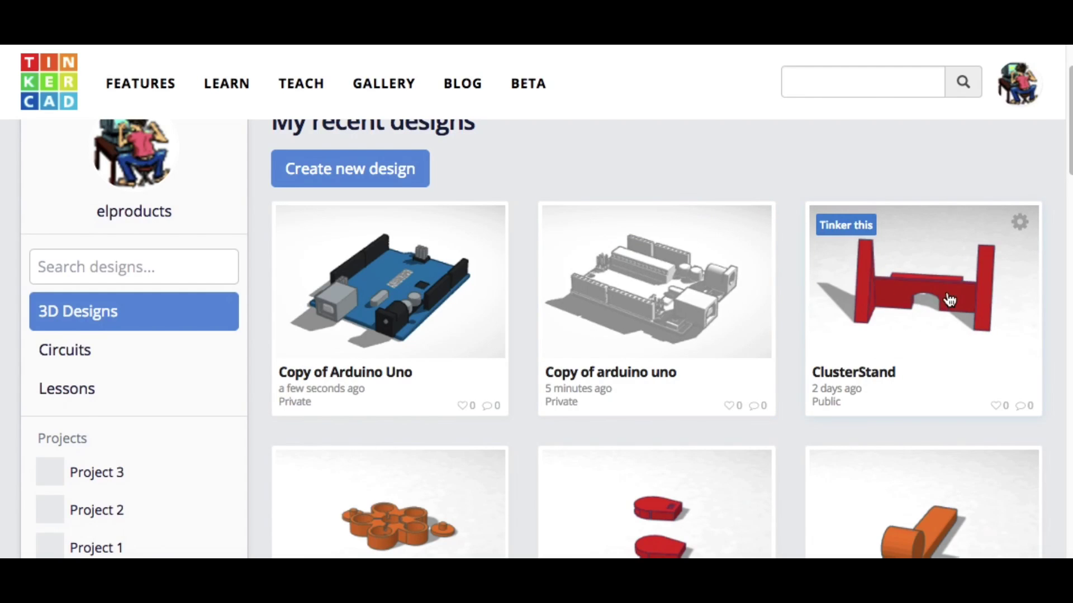
scroll(477, 402, "down", 3)
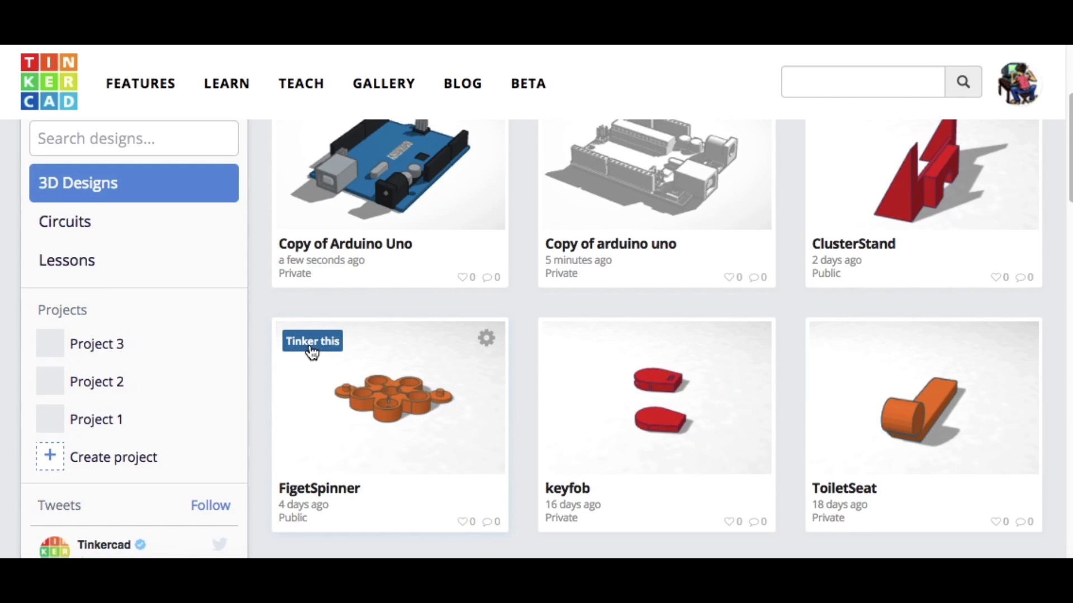
Step: Open the FigetSpinner design's properties and scroll down to its Privacy setting
left_click(488, 344)
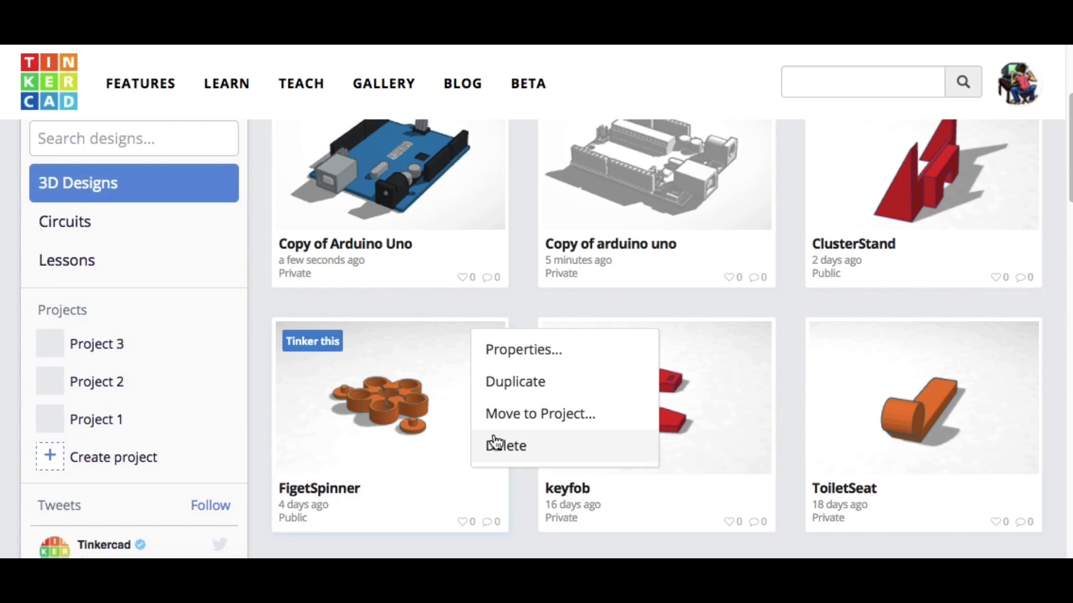
left_click(530, 352)
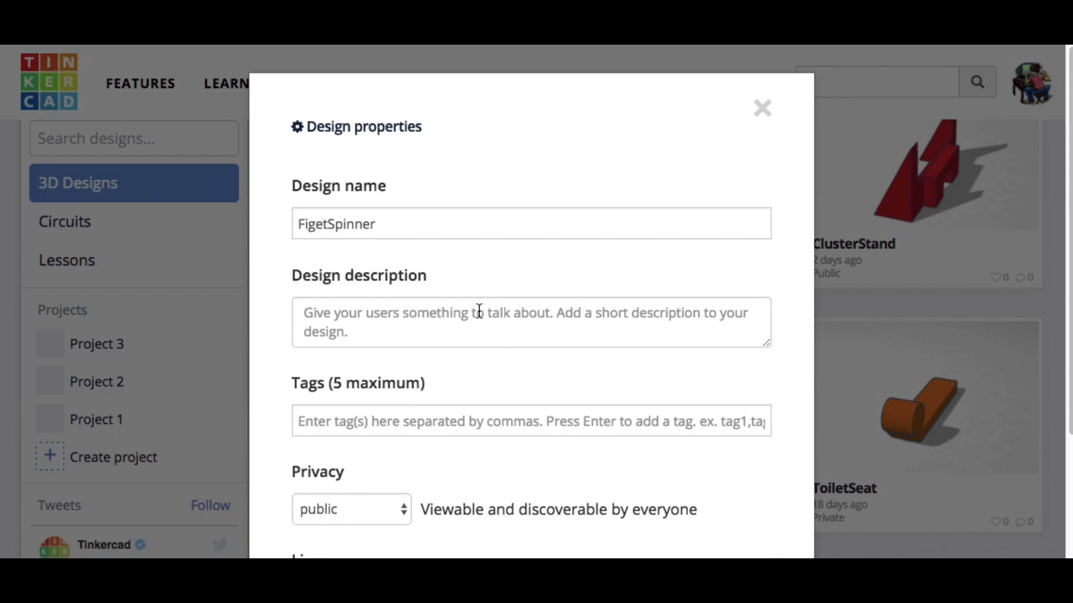
scroll(480, 309, "down", 2)
scroll(479, 308, "down", 1)
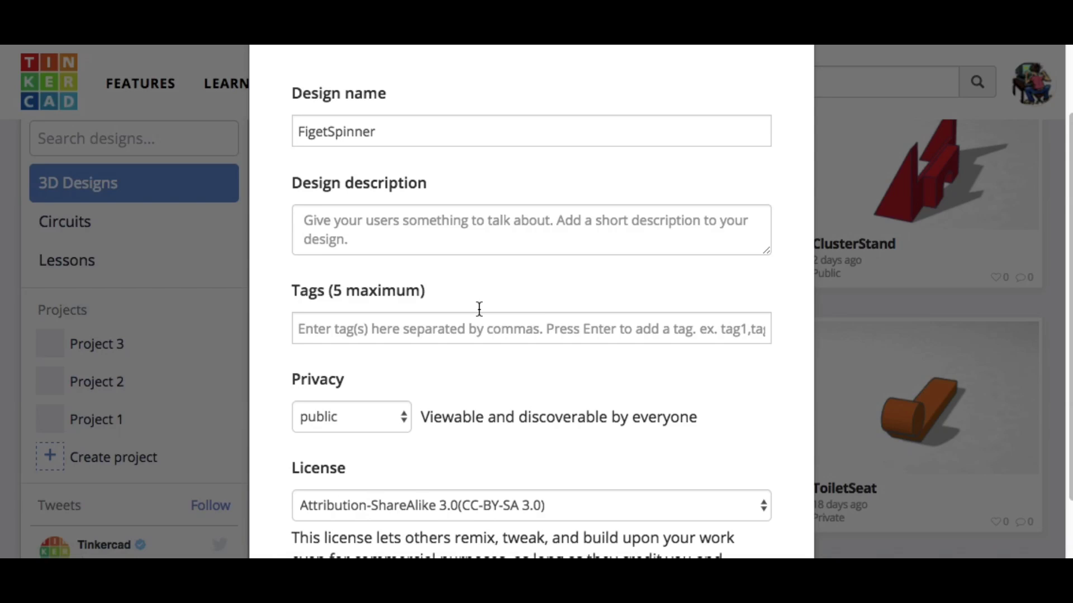
scroll(480, 309, "down", 1)
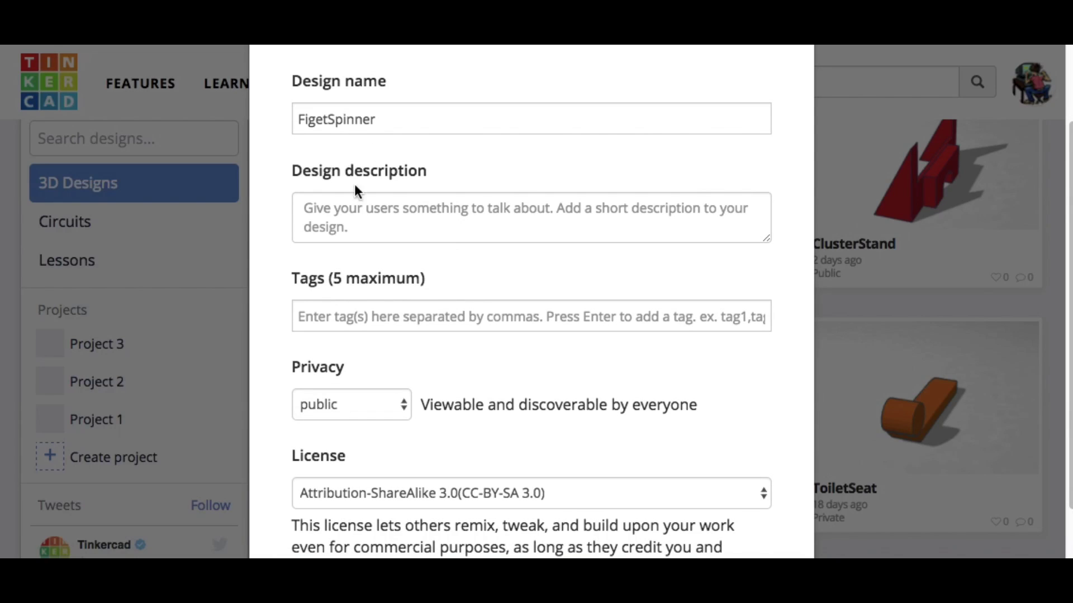
scroll(398, 311, "down", 3)
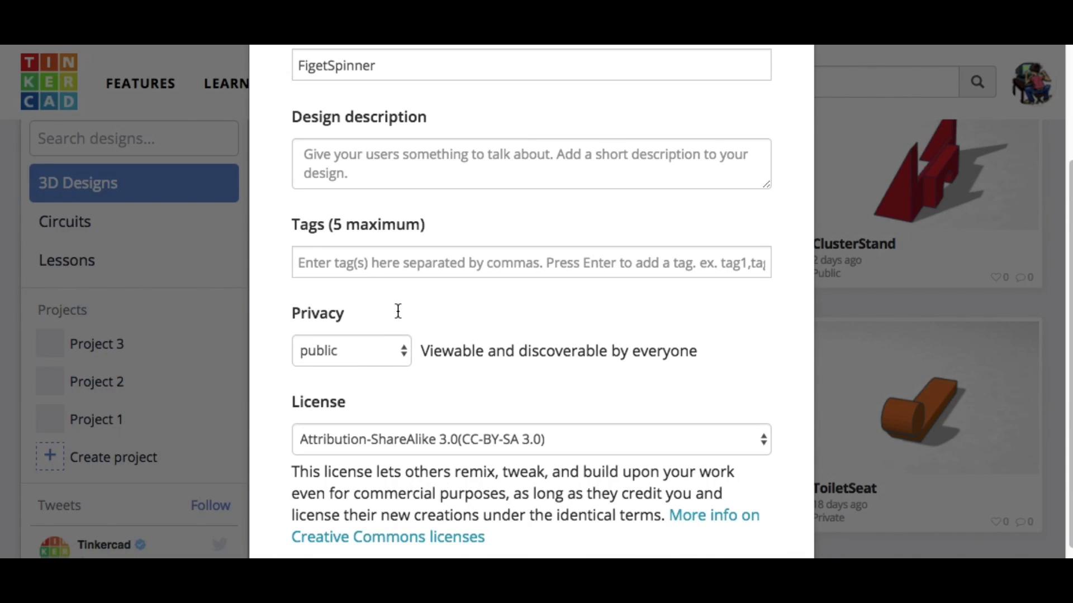
Step: Set Privacy to public, keep the Attribution-ShareAlike 3.0 licence, and save the changes
left_click(405, 356)
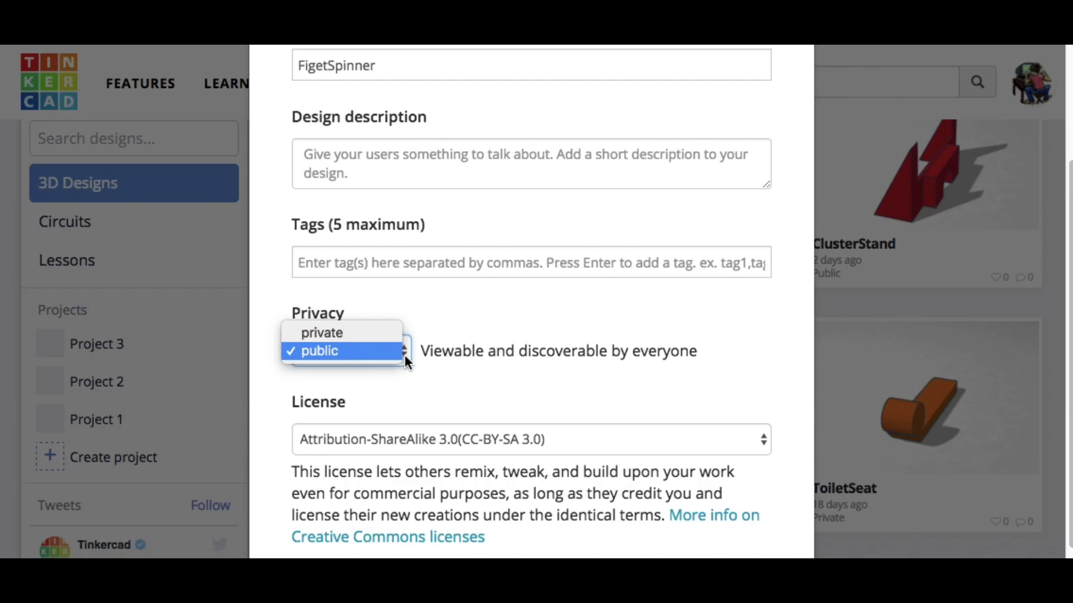
left_click(351, 352)
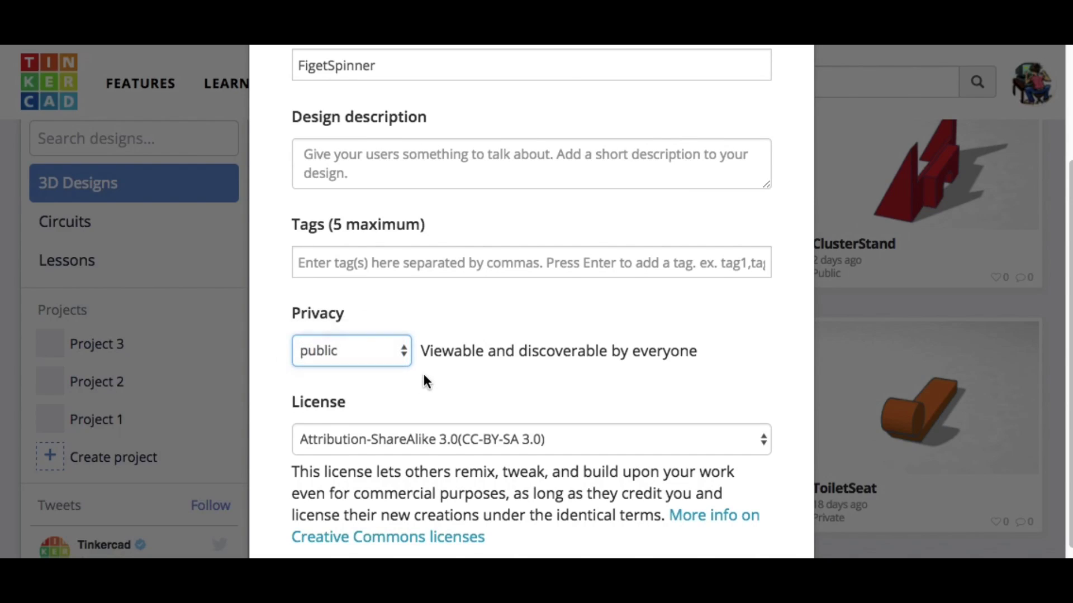
scroll(652, 436, "down", 3)
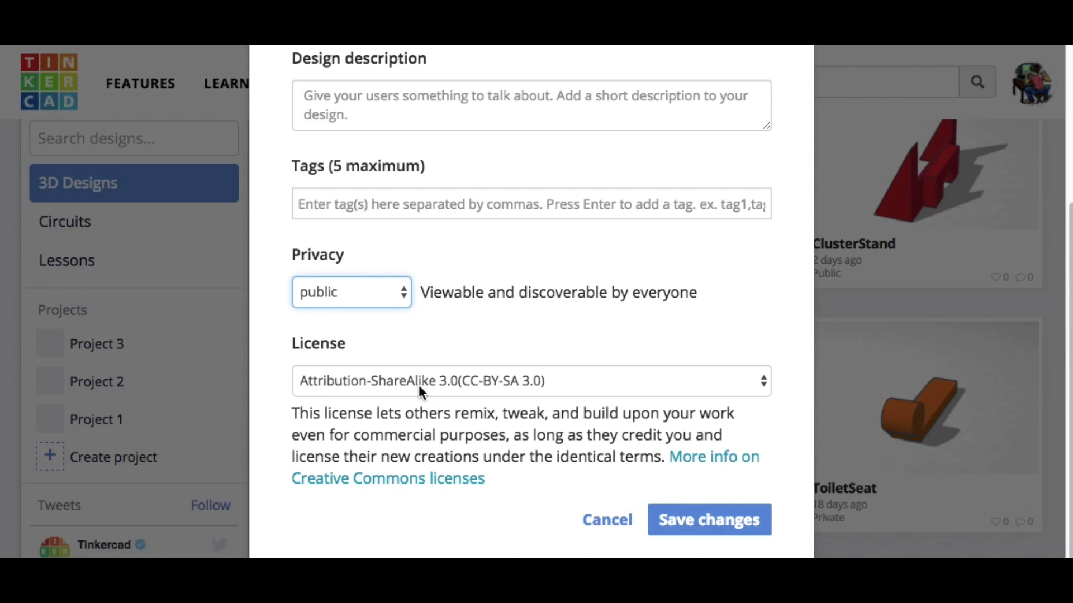
left_click(762, 380)
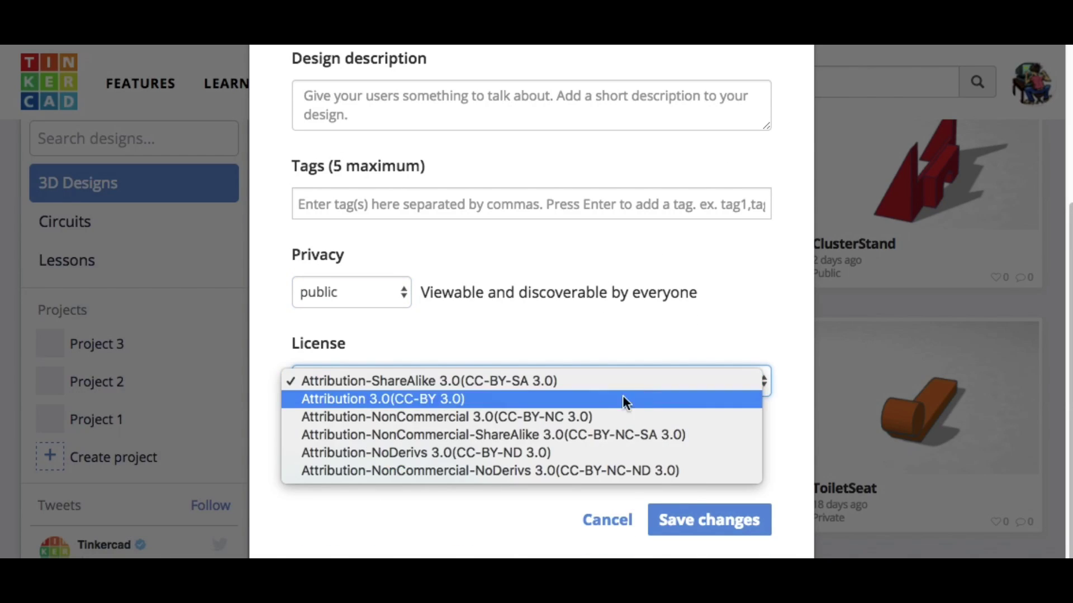
left_click(701, 380)
left_click(710, 522)
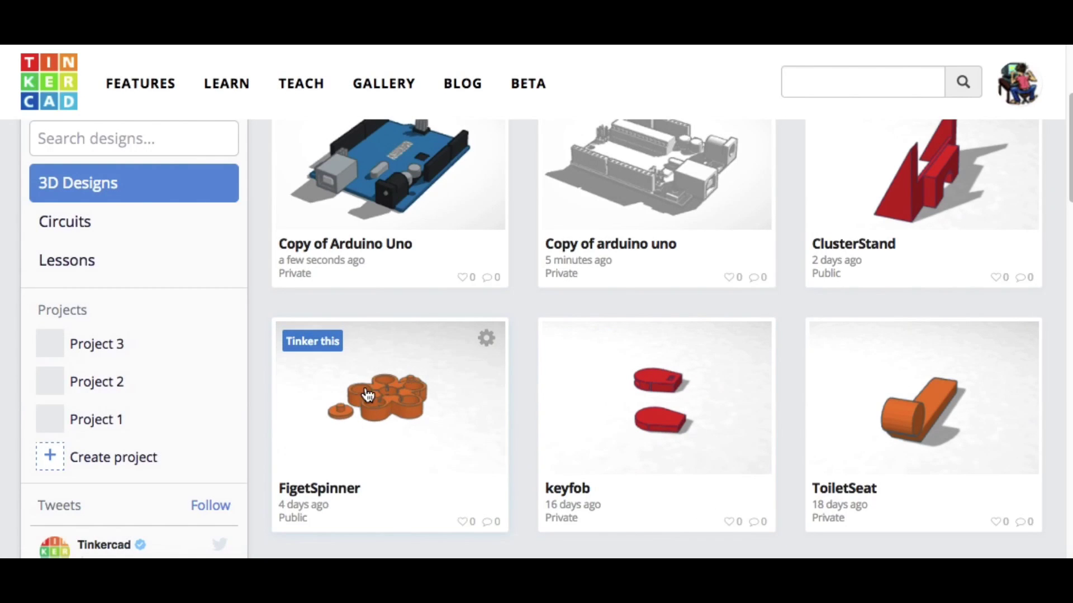
Step: Open FigetSpinner's details down to the Share with friends row and its tinkercad.com/things link
left_click(450, 410)
scroll(752, 306, "down", 2)
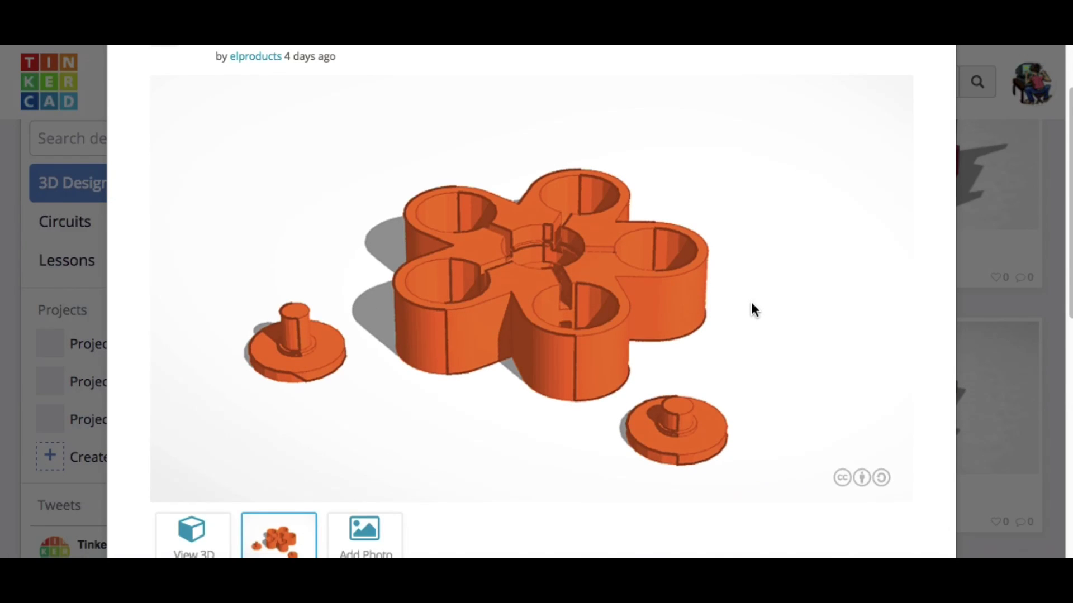
scroll(751, 308, "down", 3)
scroll(752, 306, "down", 3)
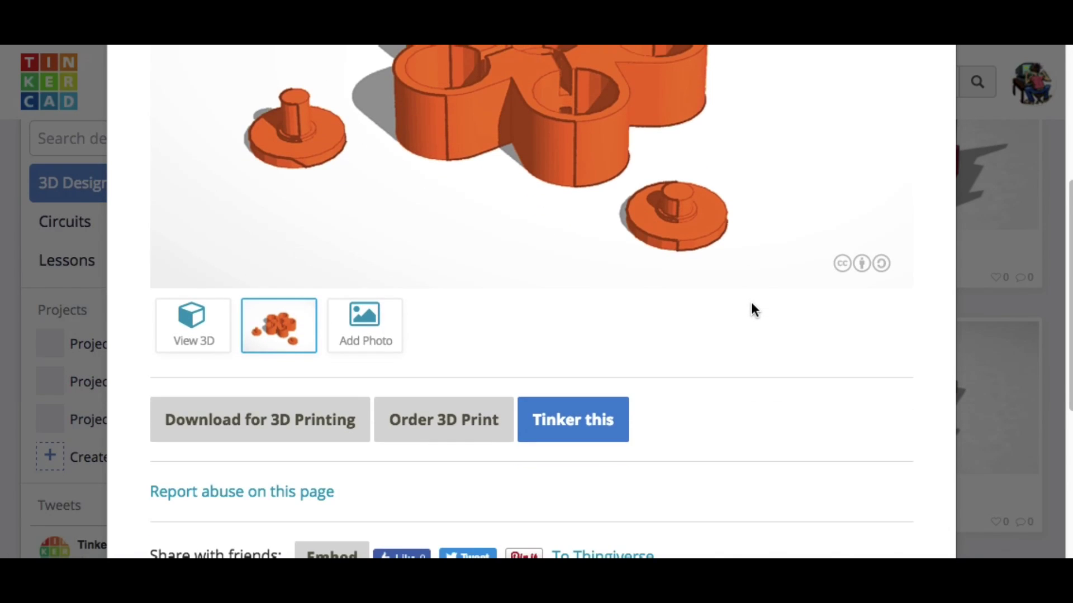
scroll(751, 306, "down", 2)
scroll(751, 306, "down", 4)
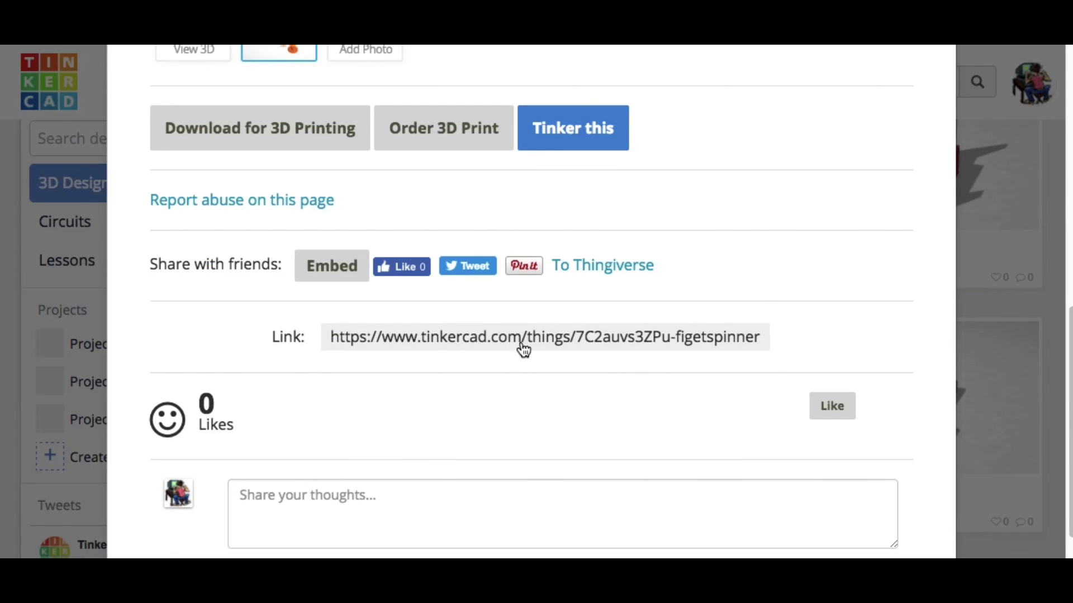
left_click(339, 274)
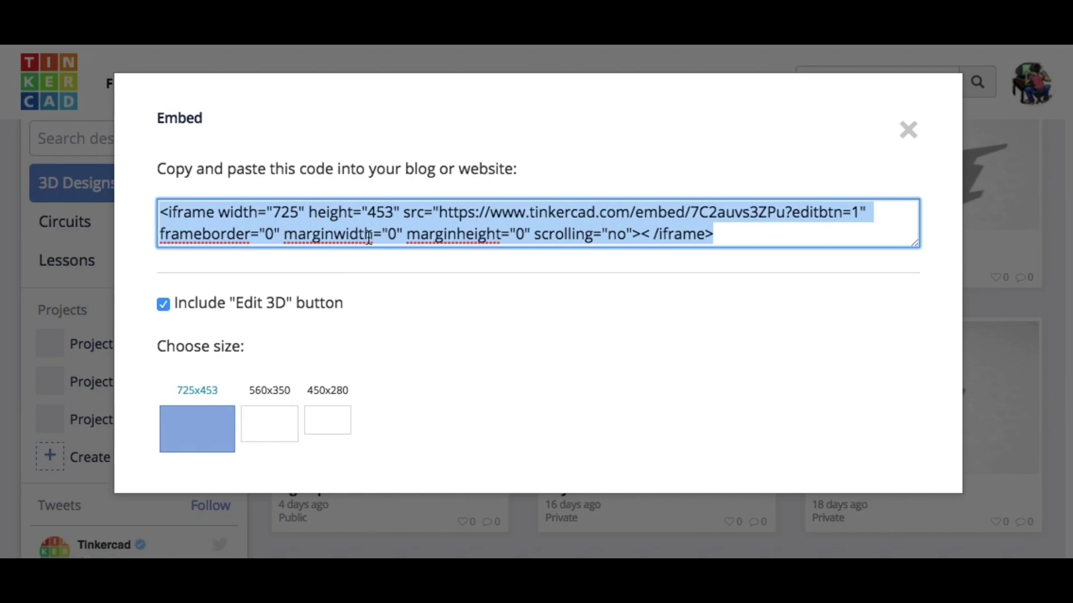
left_click(909, 131)
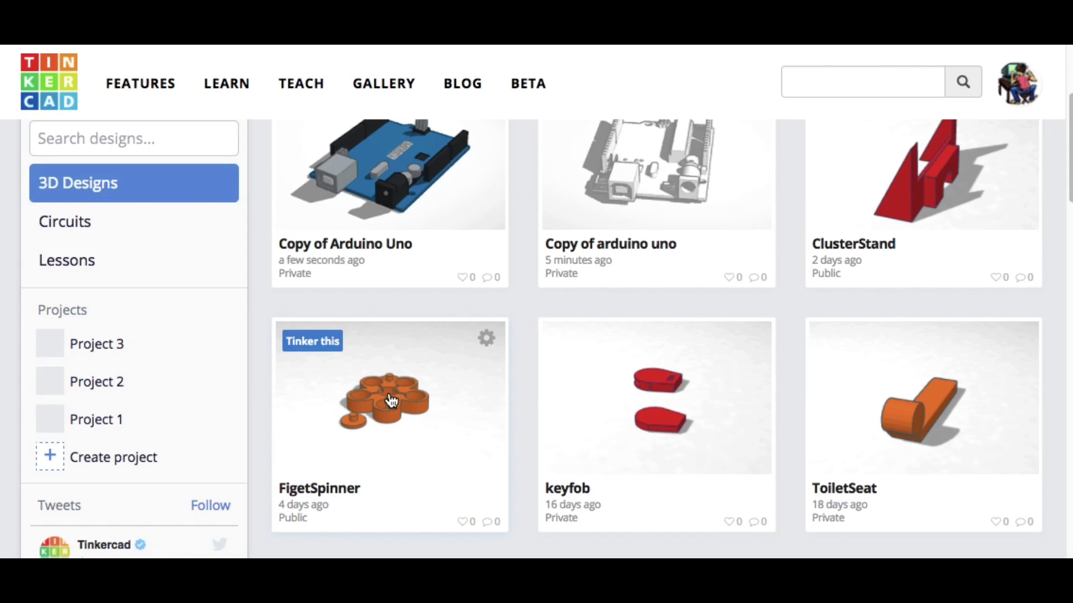
left_click(391, 401)
scroll(481, 366, "down", 10)
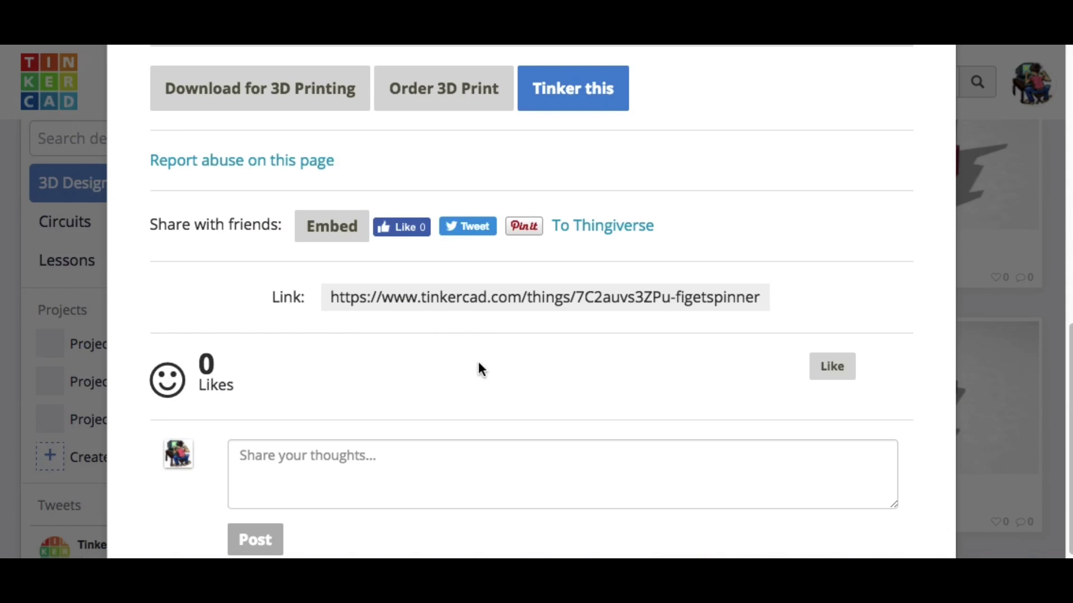
left_click(475, 227)
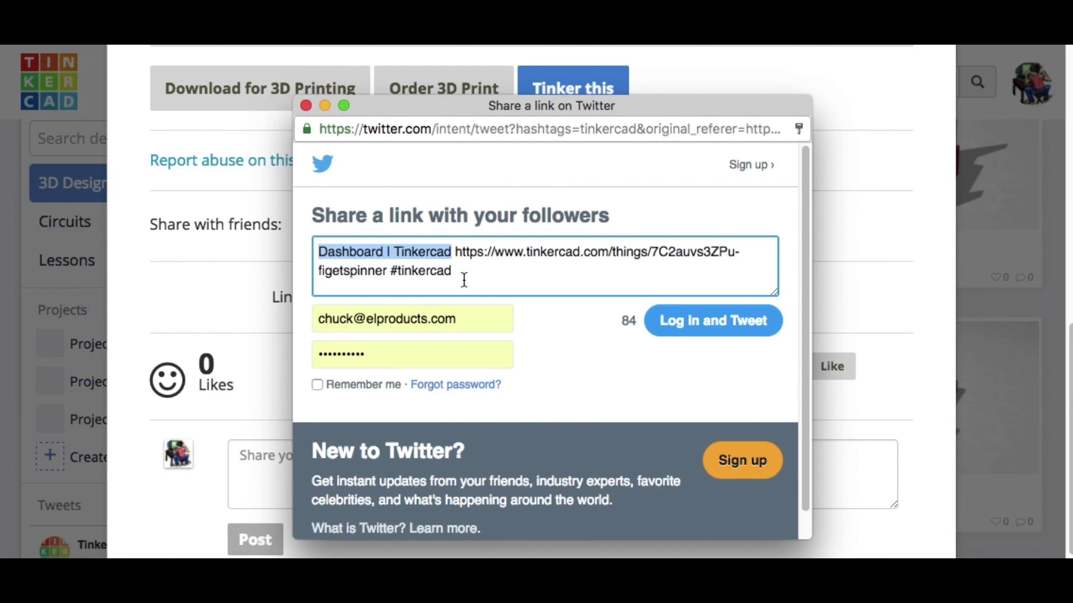
left_click(305, 105)
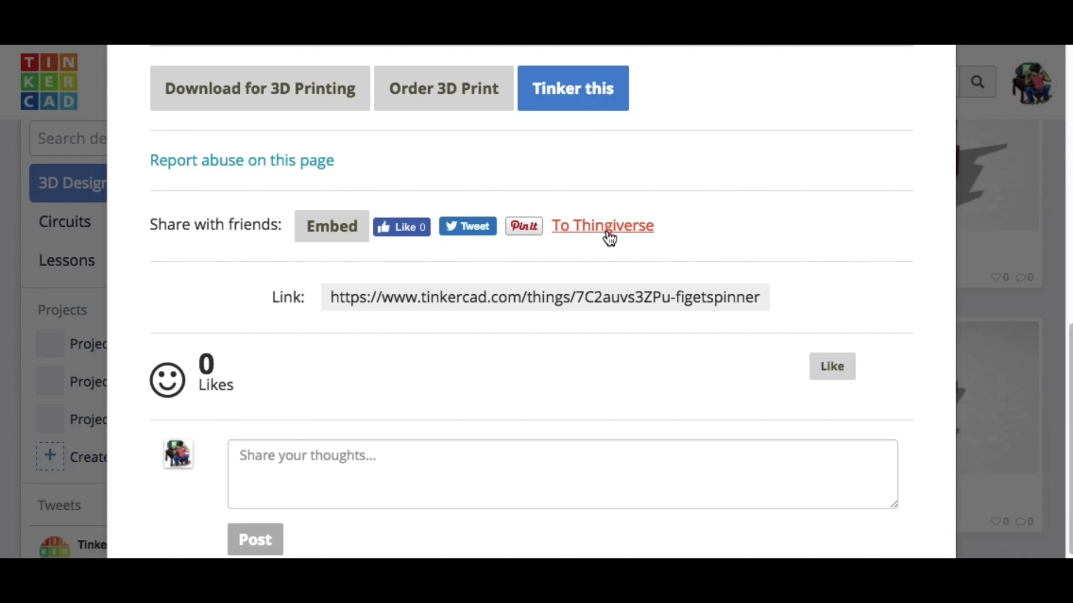
scroll(642, 260, "up", 10)
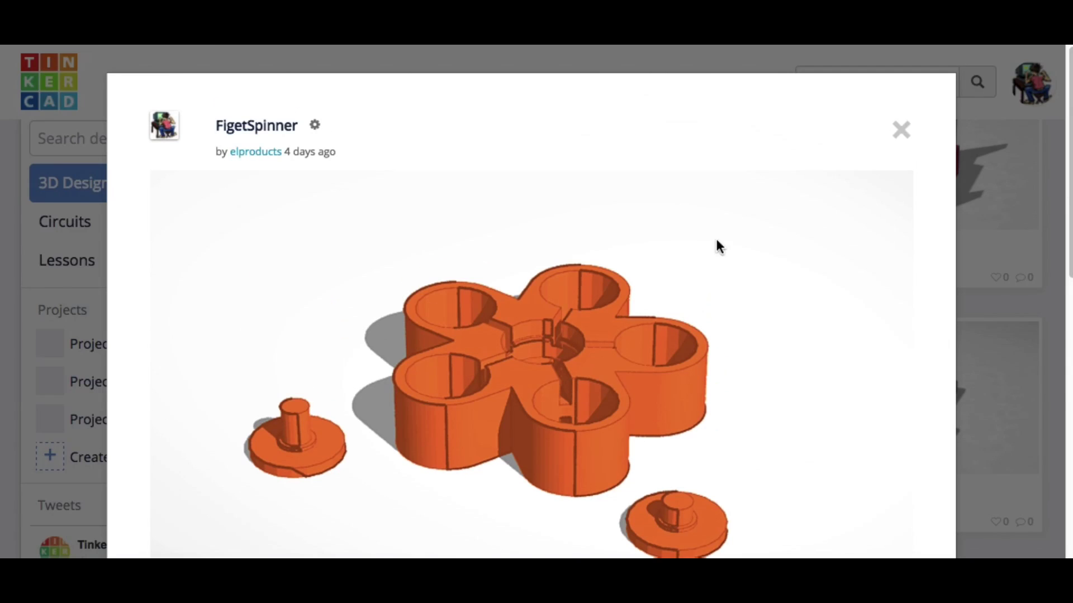
Step: Close the FigetSpinner details window and search the site for 'figetspinner'
left_click(901, 131)
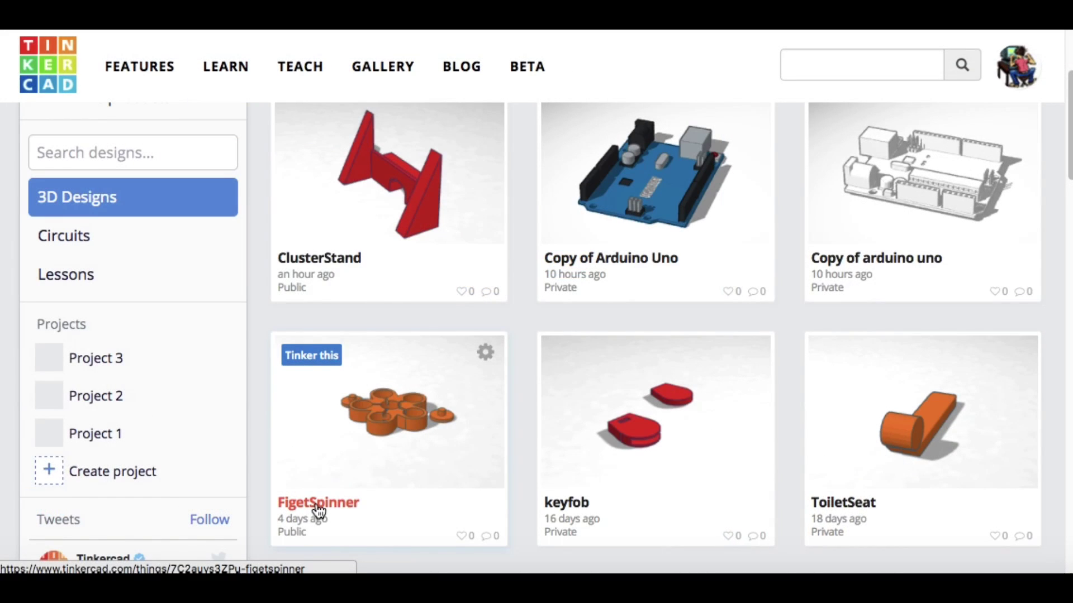
left_click(813, 69)
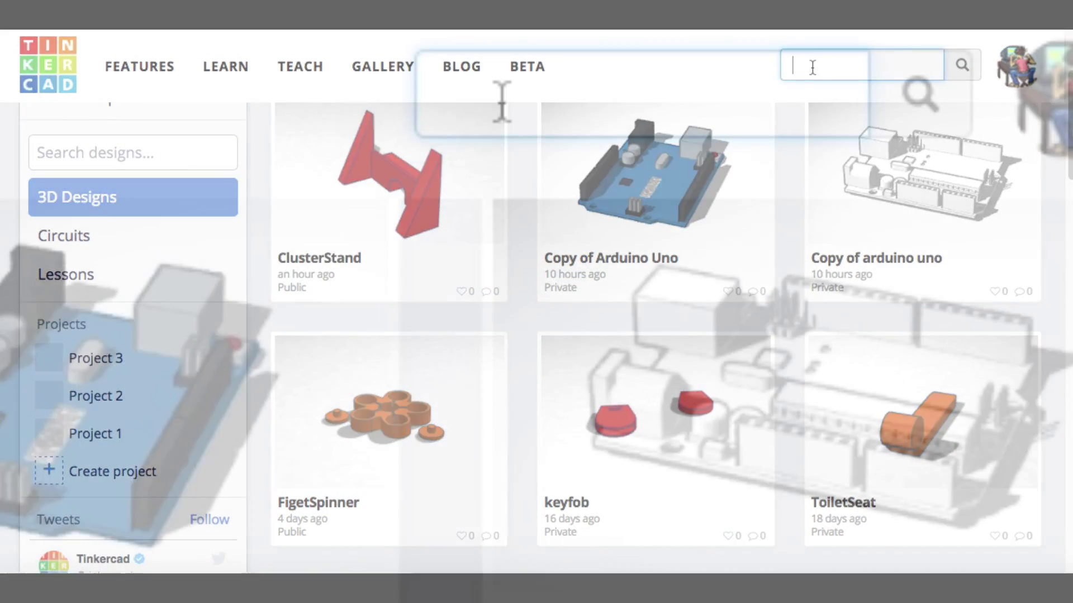
type("fi")
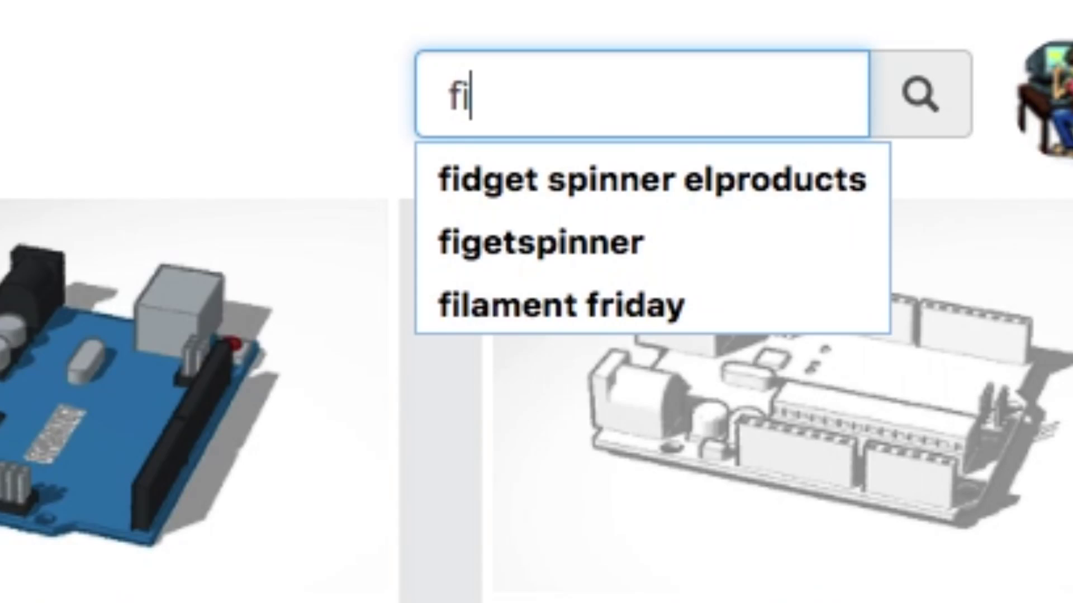
type("getspinner")
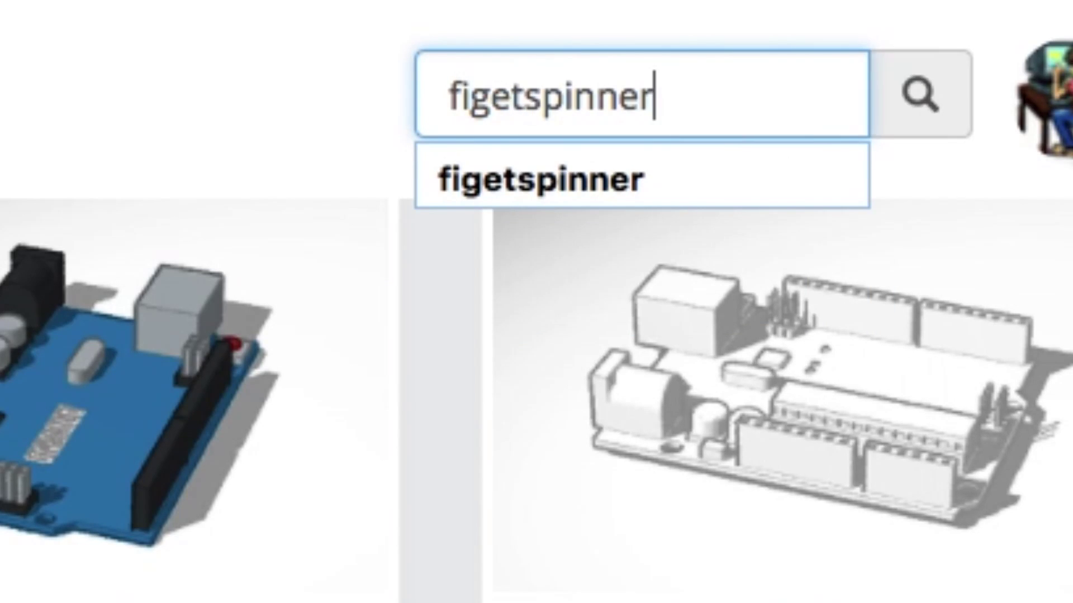
left_click(921, 101)
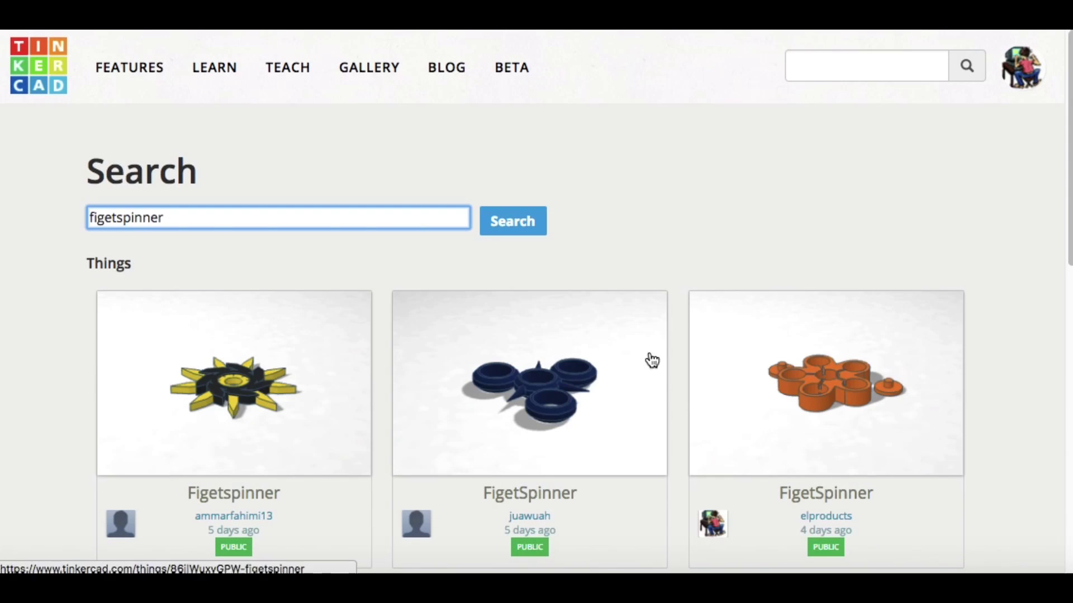
Step: Look through the figetspinner results, including the orange FigetSpinner and a Batman FigetSpinner
mouse_move(810, 392)
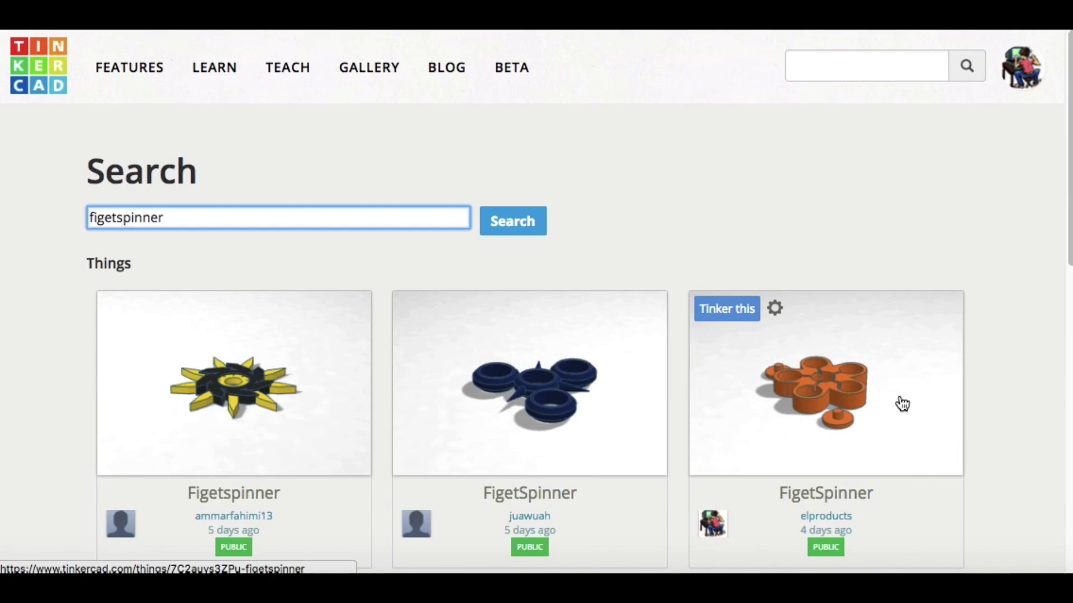
scroll(747, 330, "down", 3)
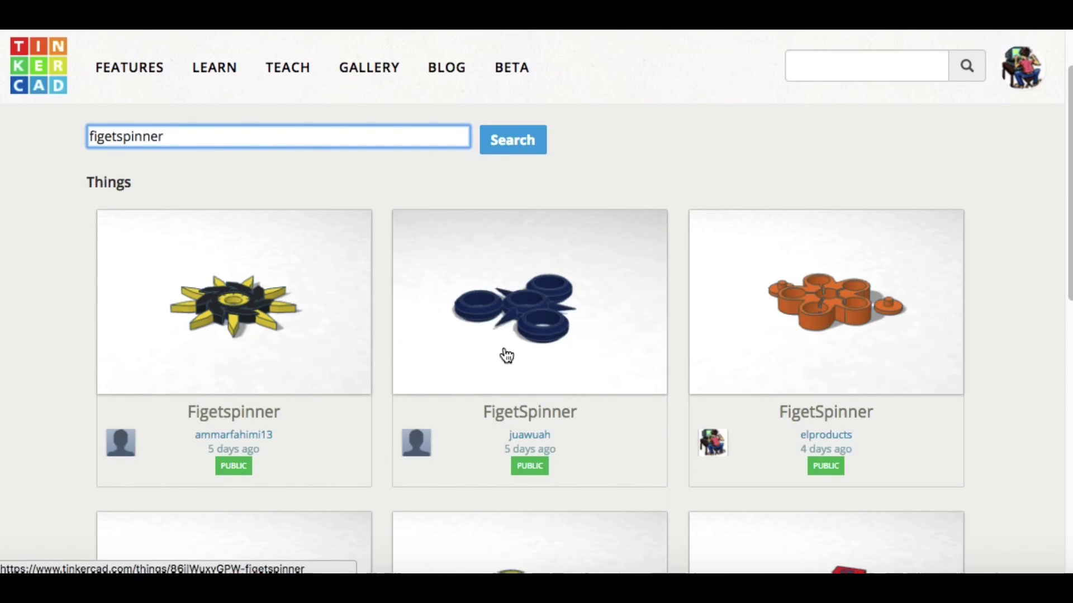
scroll(994, 369, "down", 3)
scroll(994, 366, "down", 3)
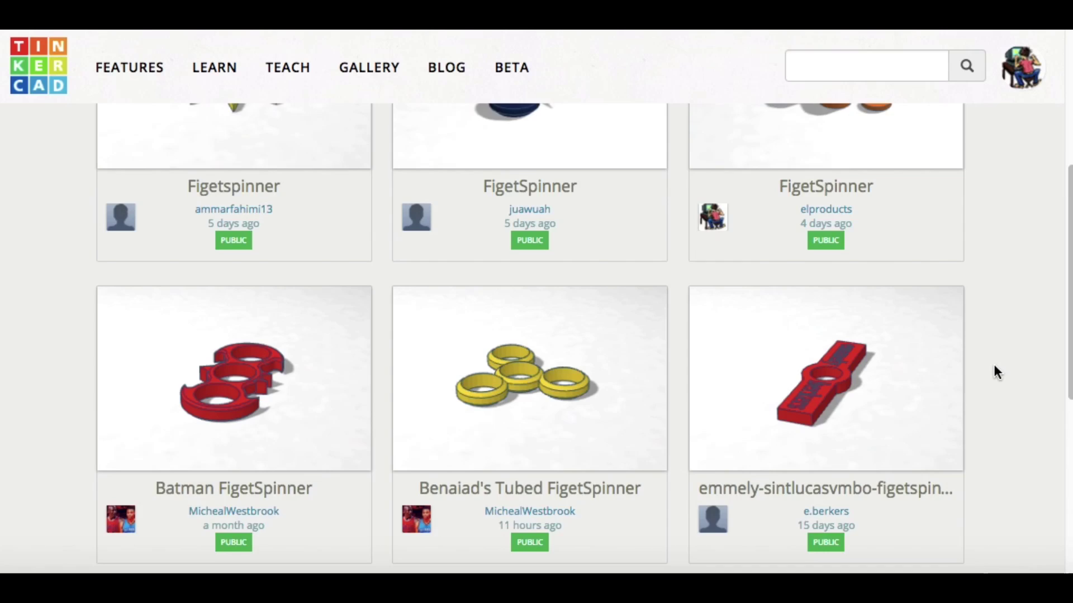
scroll(993, 366, "down", 1)
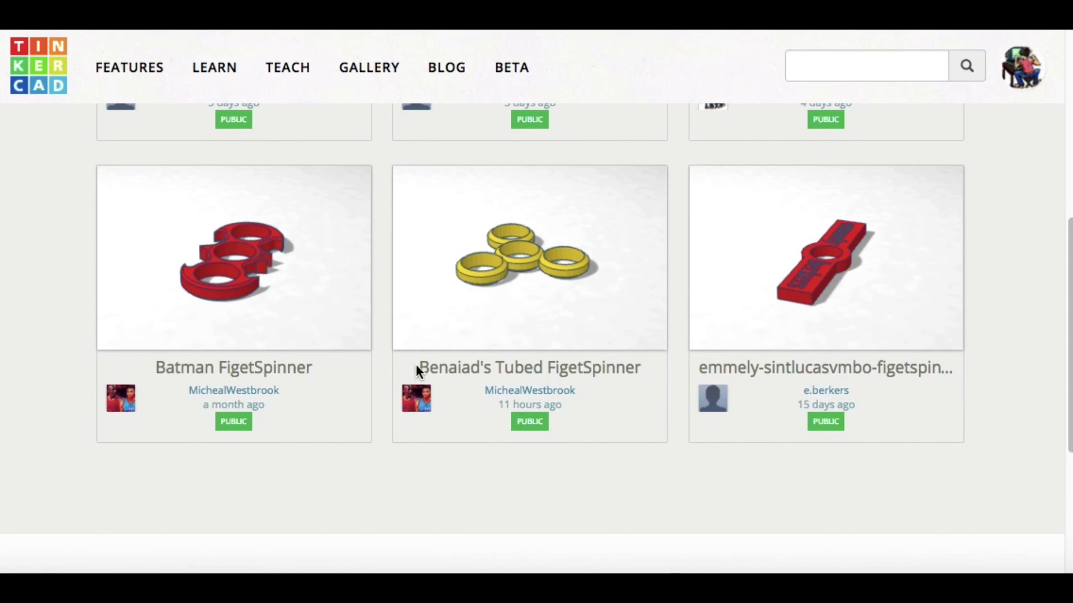
scroll(419, 369, "up", 5)
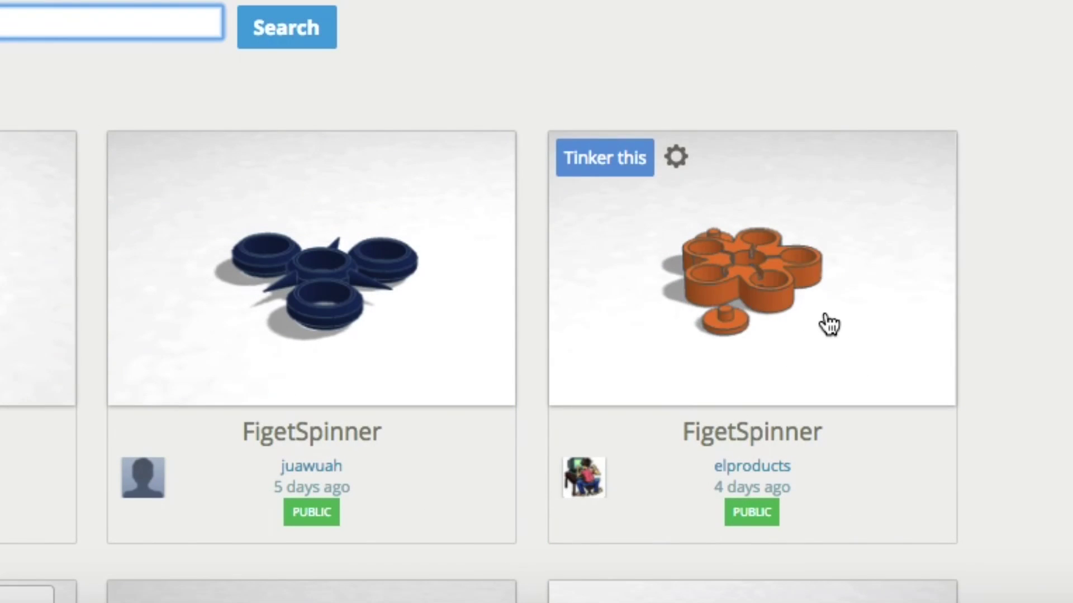
Step: Open the orange FigetSpinner search result and review its details and tinkercad.com/things link
left_click(722, 211)
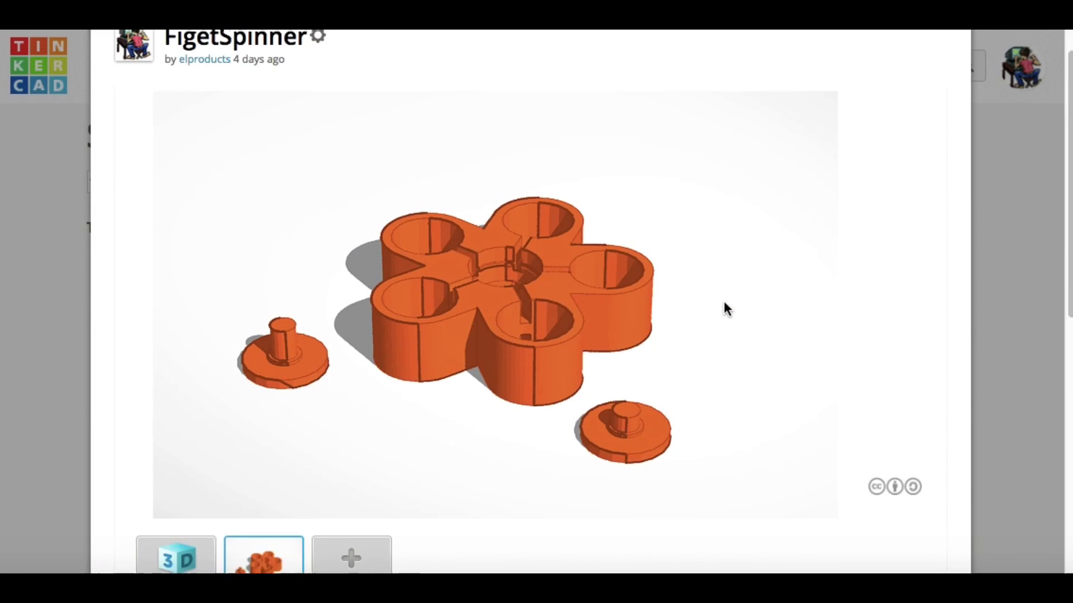
scroll(723, 302, "down", 4)
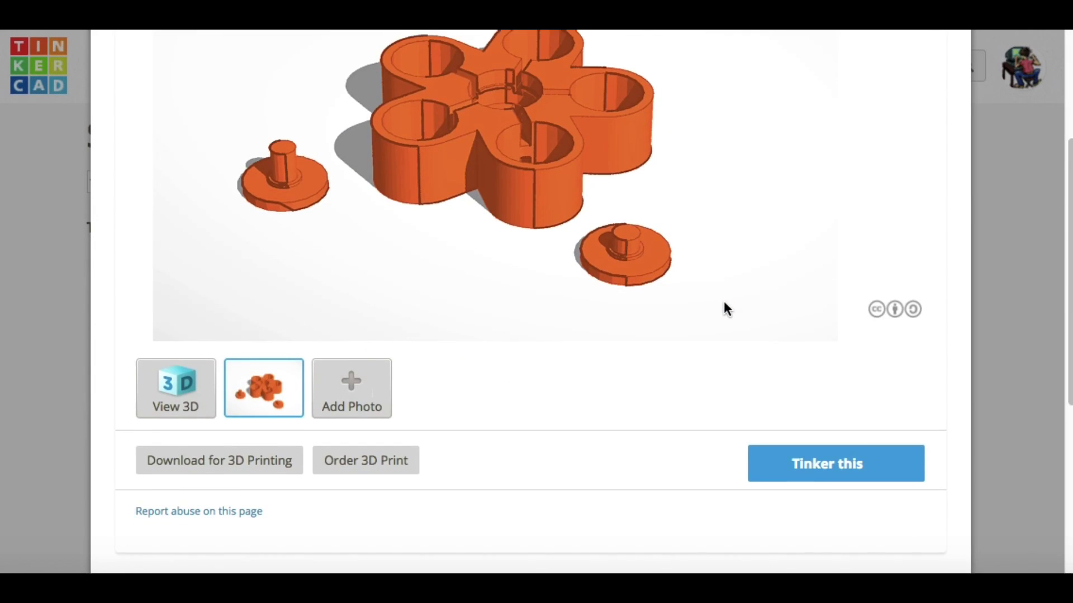
scroll(723, 303, "down", 5)
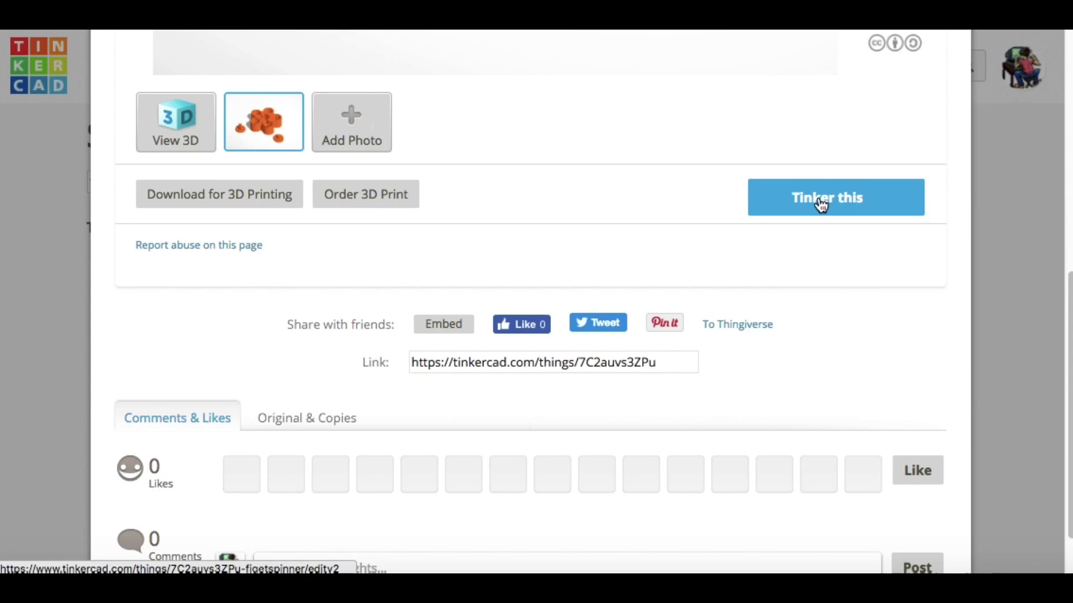
scroll(816, 210, "up", 1)
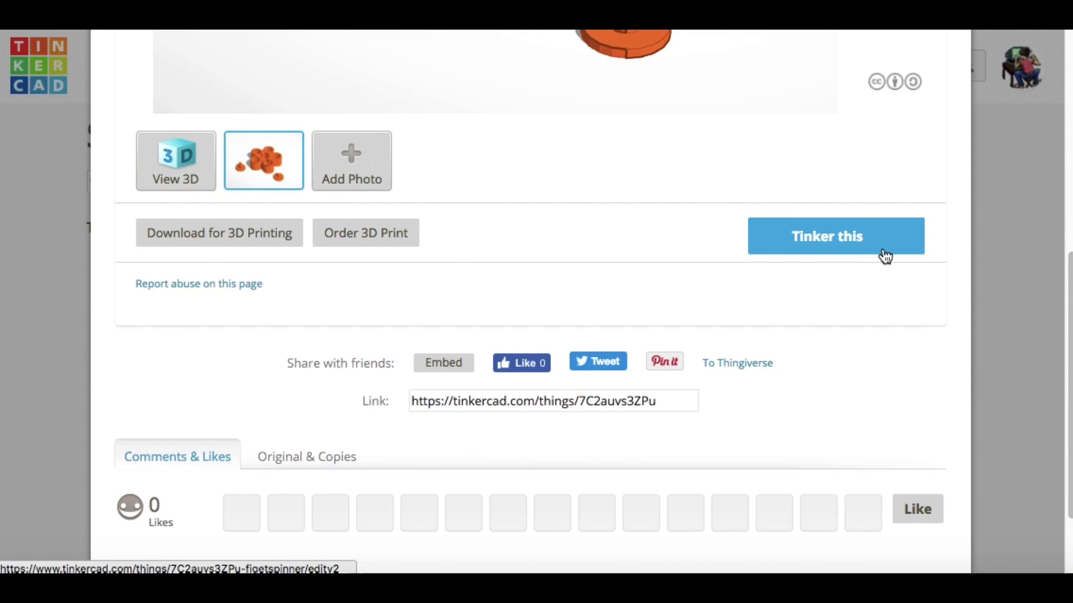
scroll(882, 252, "up", 1)
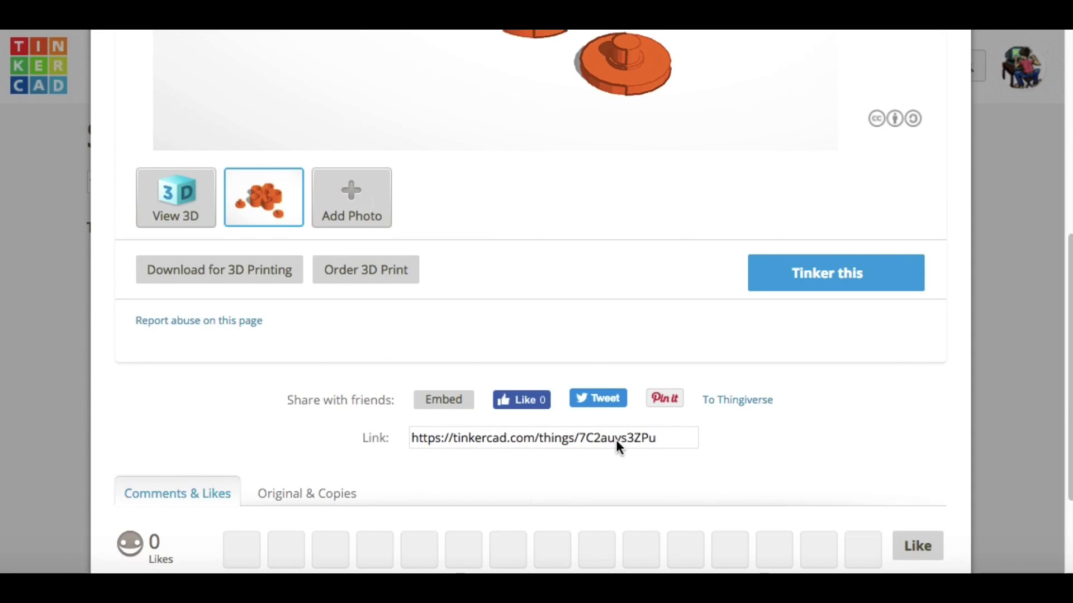
scroll(921, 96, "up", 8)
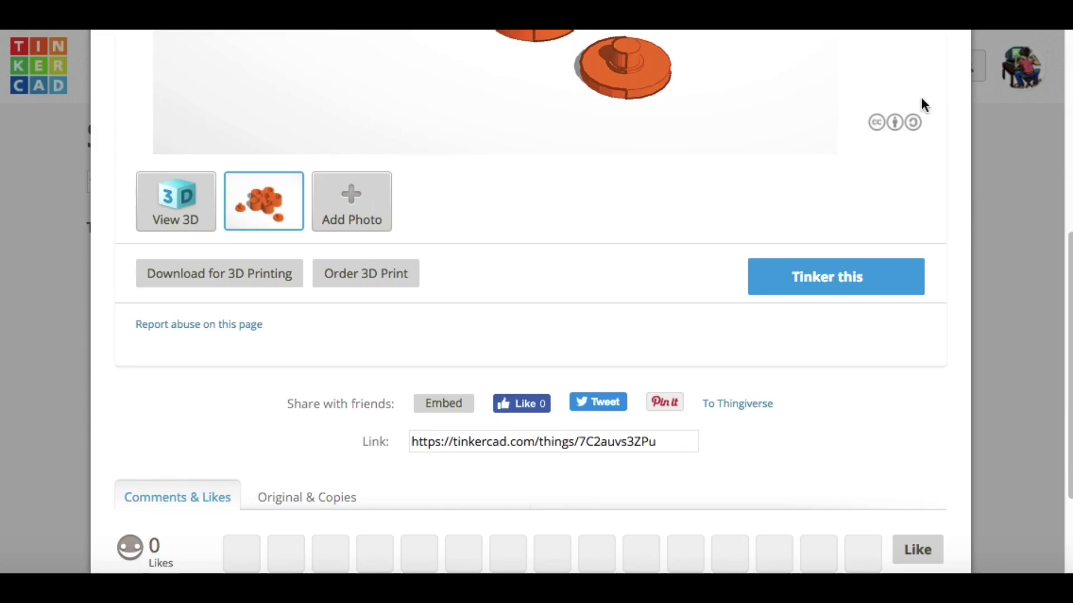